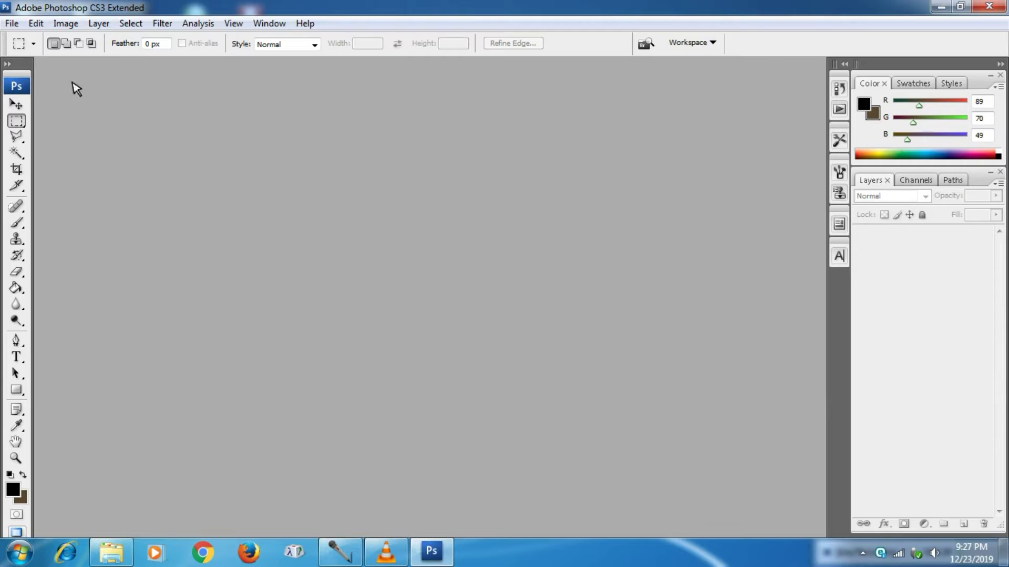
# - Begin a new document named 'ps 1', leaving the preset on Custom
pyautogui.click(27, 66)
pyautogui.click(27, 69)
pyautogui.click(11, 23)
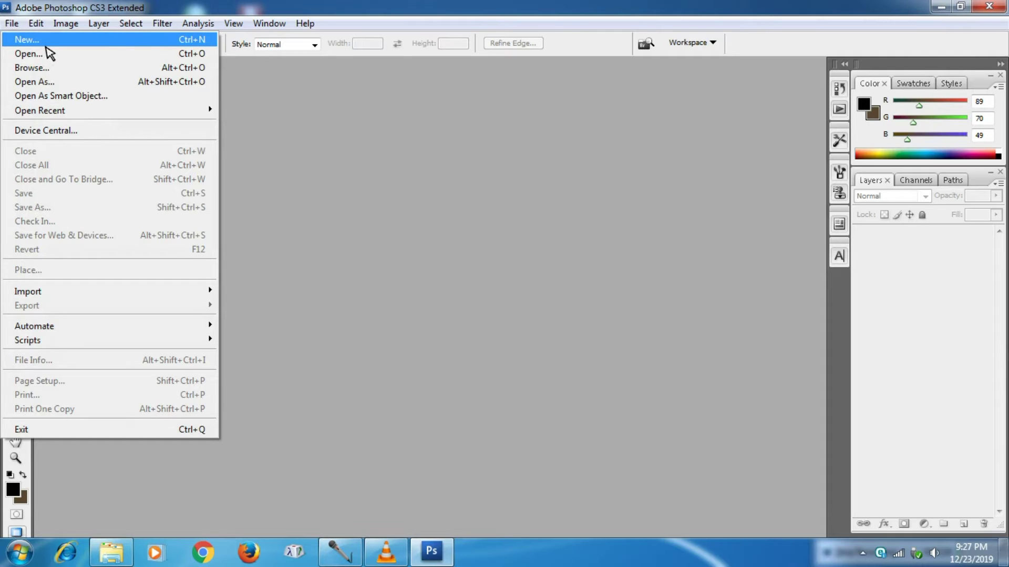
pyautogui.click(46, 41)
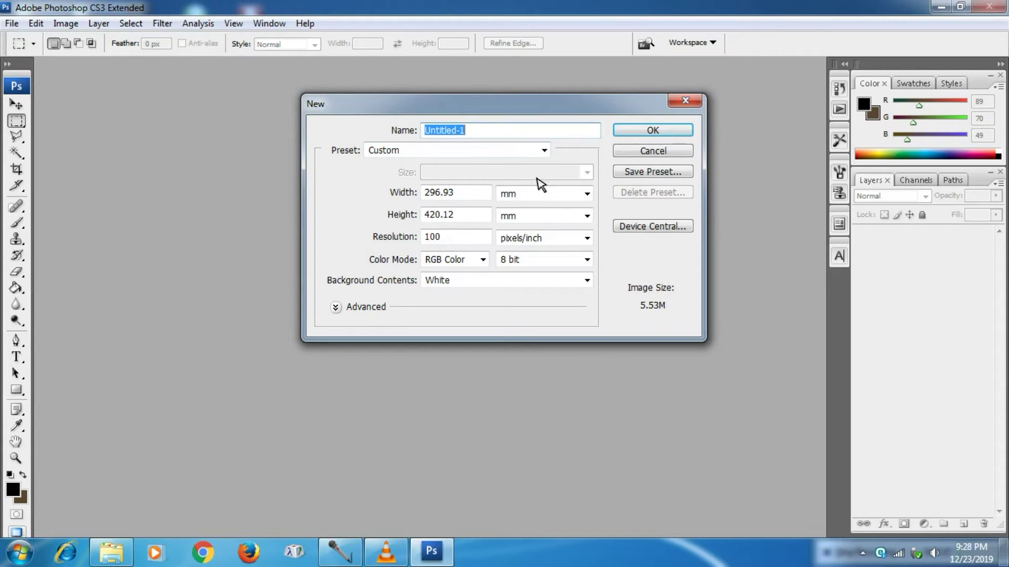
pyautogui.write('p')
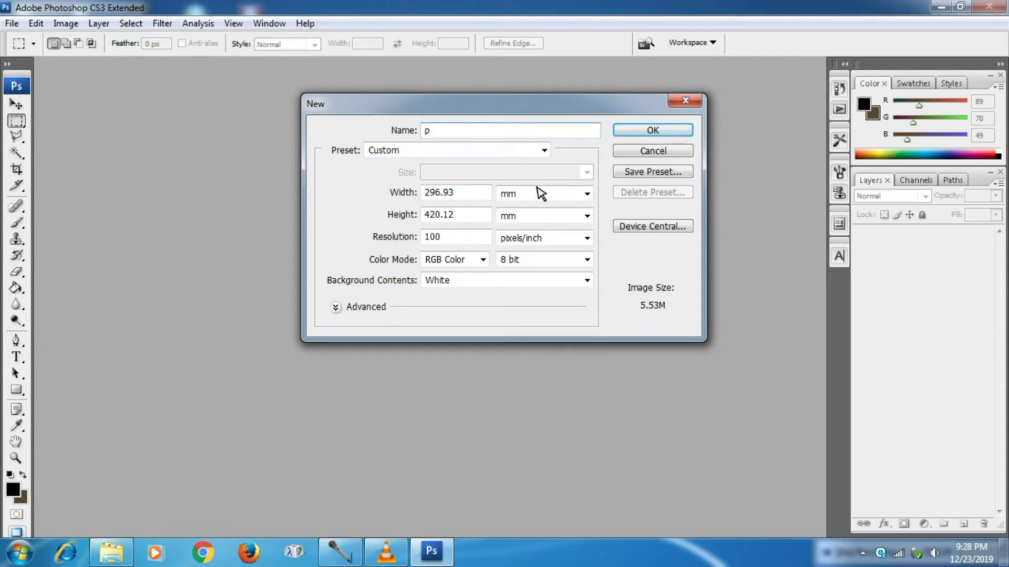
pyautogui.write('s 1')
pyautogui.click(545, 150)
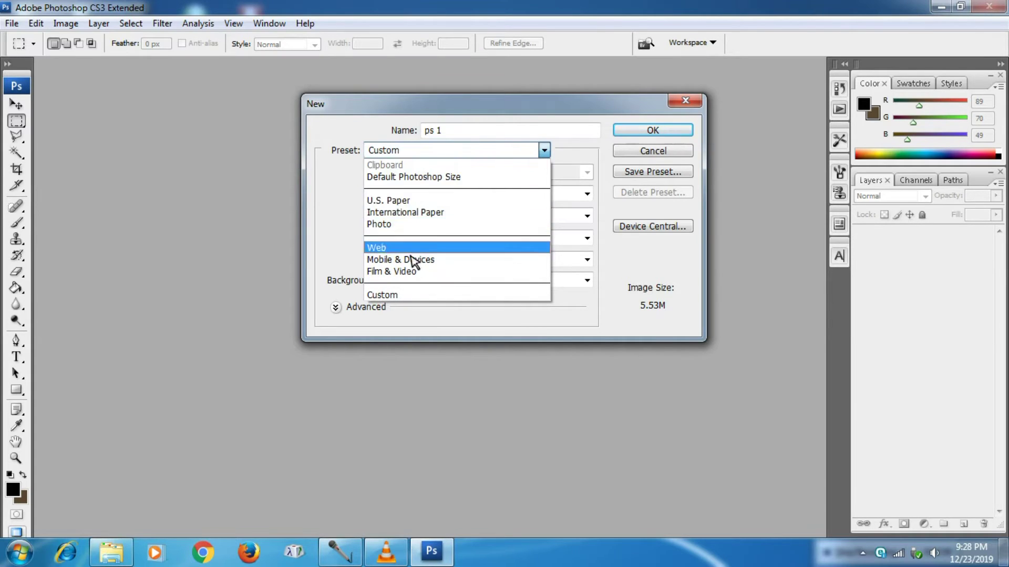
pyautogui.click(354, 235)
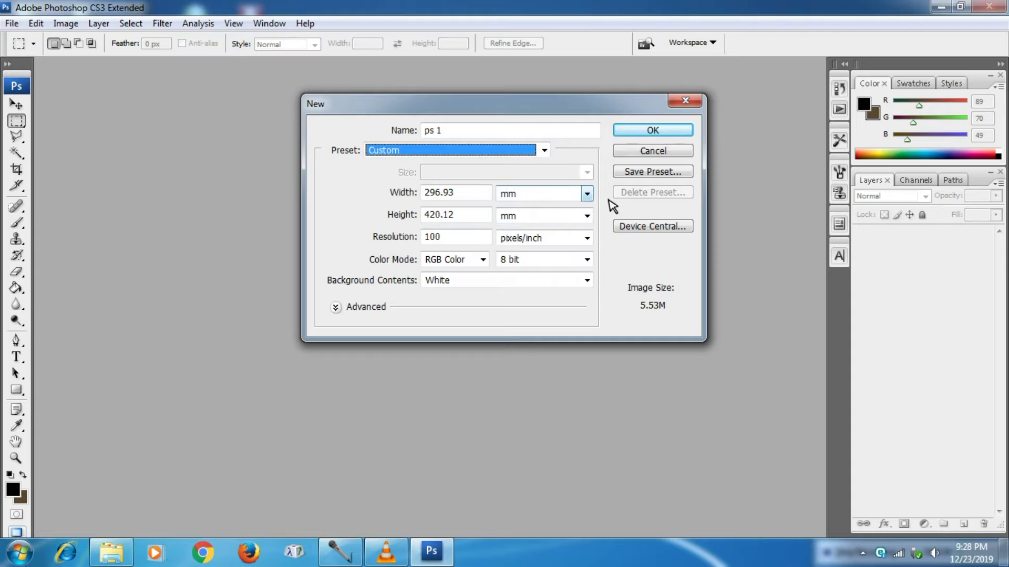
# - Switch the size units to inches and enter width 48 and height 36
pyautogui.click(586, 194)
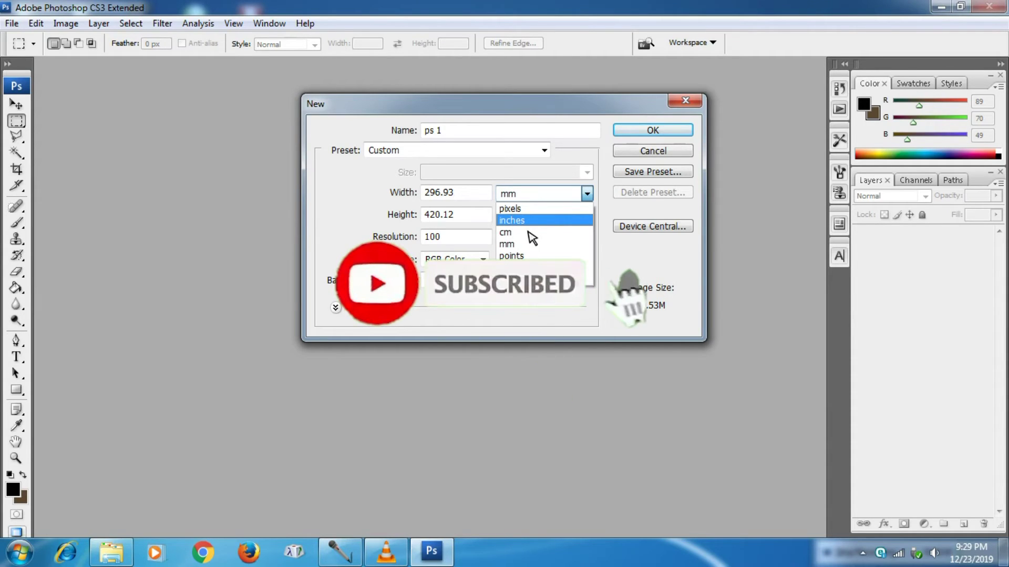
pyautogui.click(513, 220)
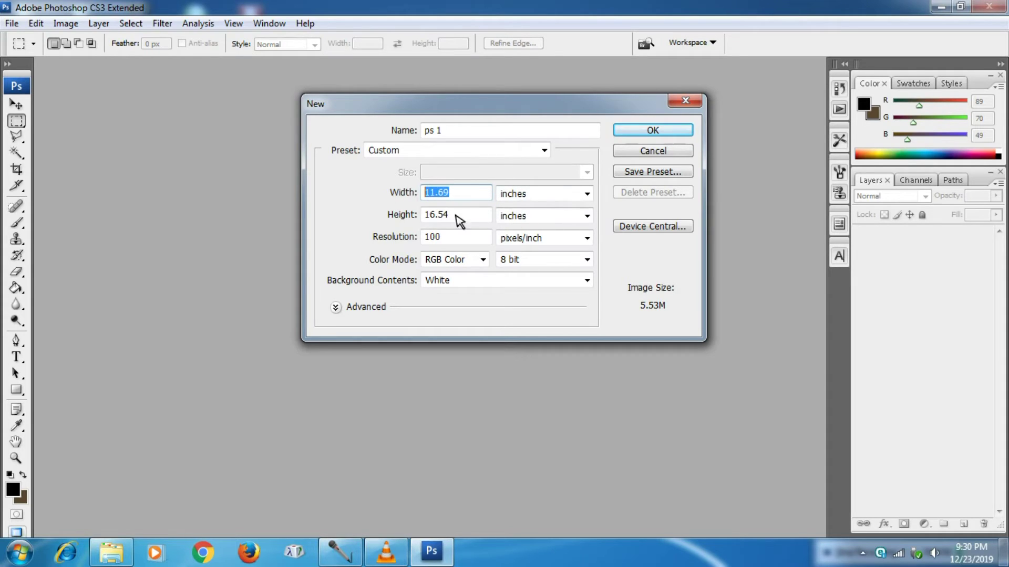
pyautogui.write('48')
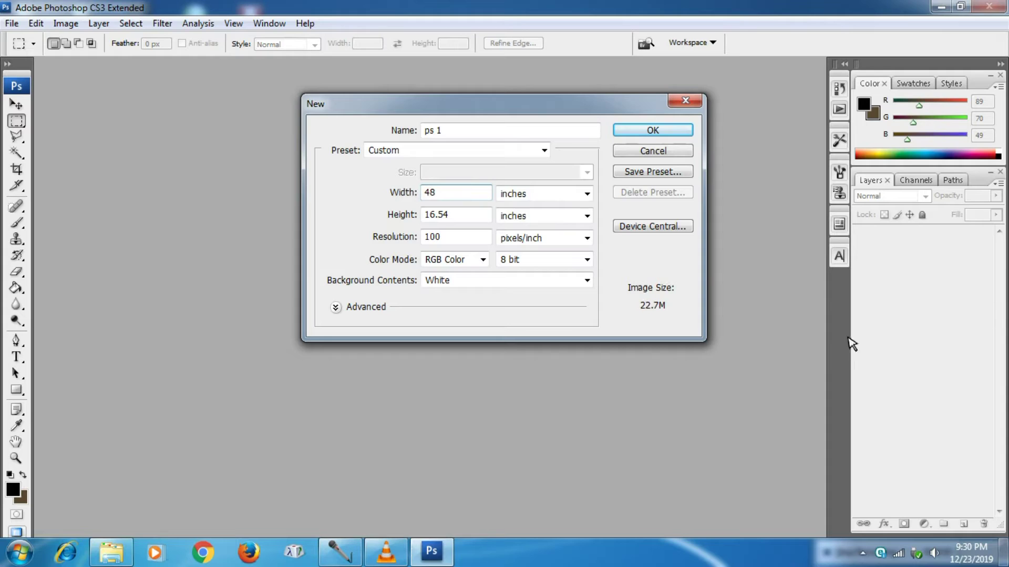
pyautogui.moveTo(424, 215); pyautogui.dragTo(439, 215)
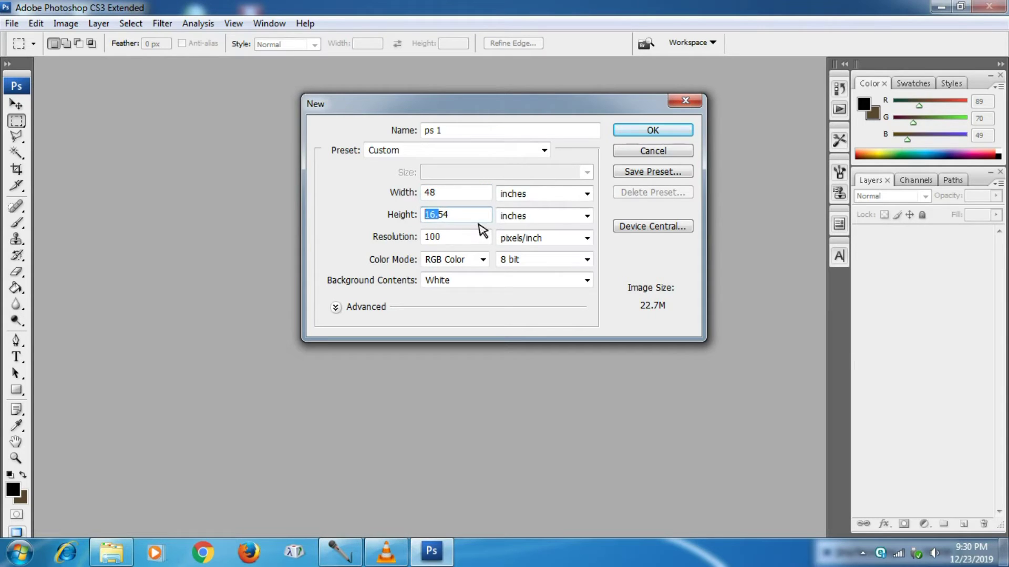
pyautogui.doubleClick(443, 214)
pyautogui.write('36')
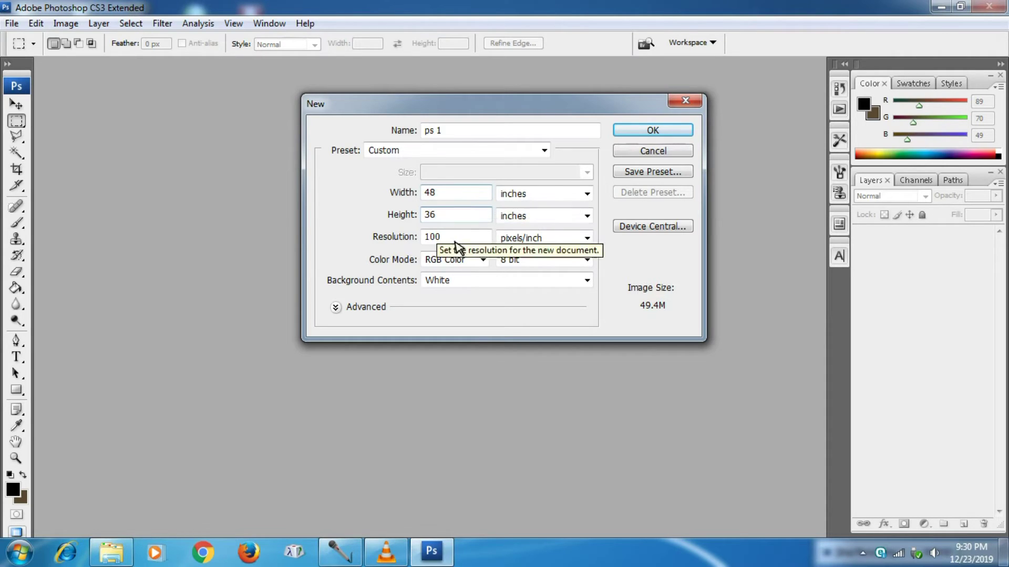
# - Correct typos so width reads 48 and height 36 inches, then check resolution units
pyautogui.doubleClick(428, 200)
pyautogui.write('4')
pyautogui.click(465, 218)
pyautogui.doubleClick(431, 215)
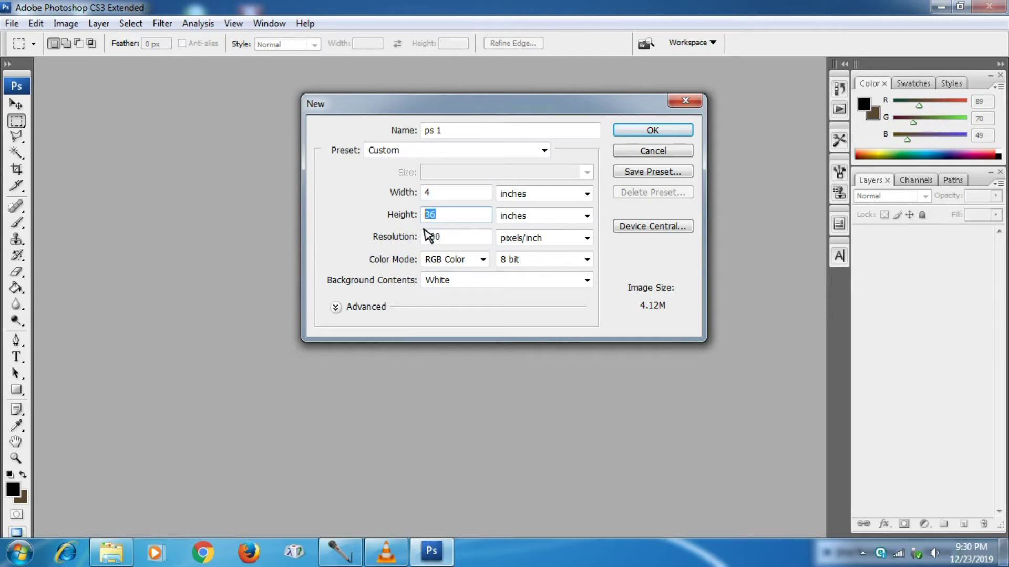
pyautogui.write('3')
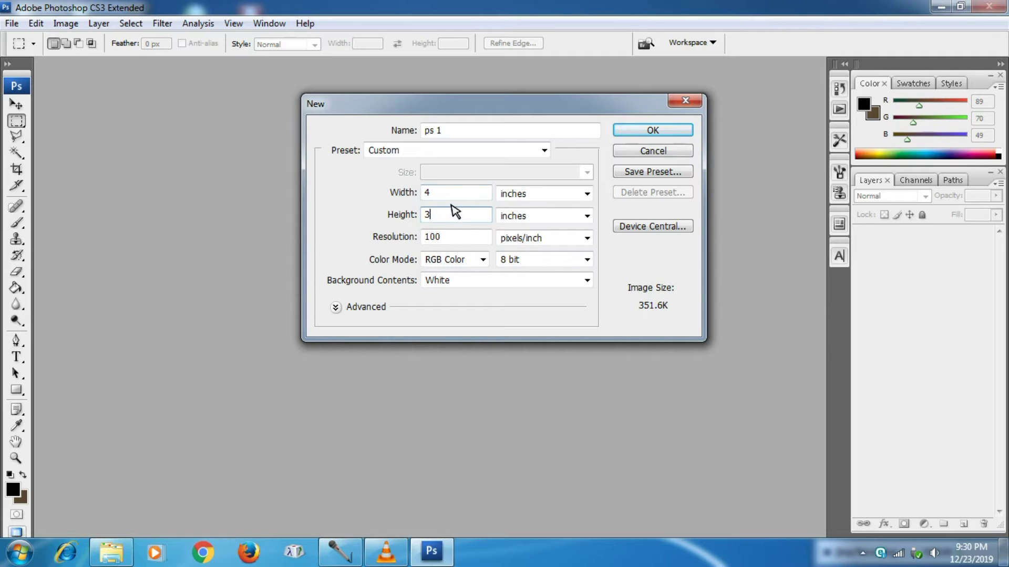
pyautogui.click(450, 203)
pyautogui.write('8')
pyautogui.click(458, 217)
pyautogui.write('6')
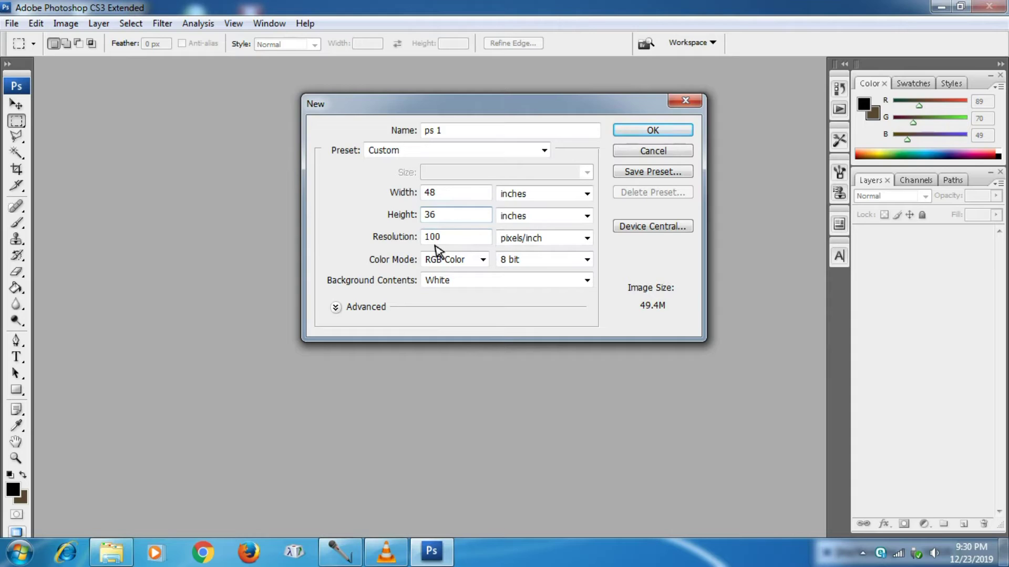
pyautogui.press('Tab')
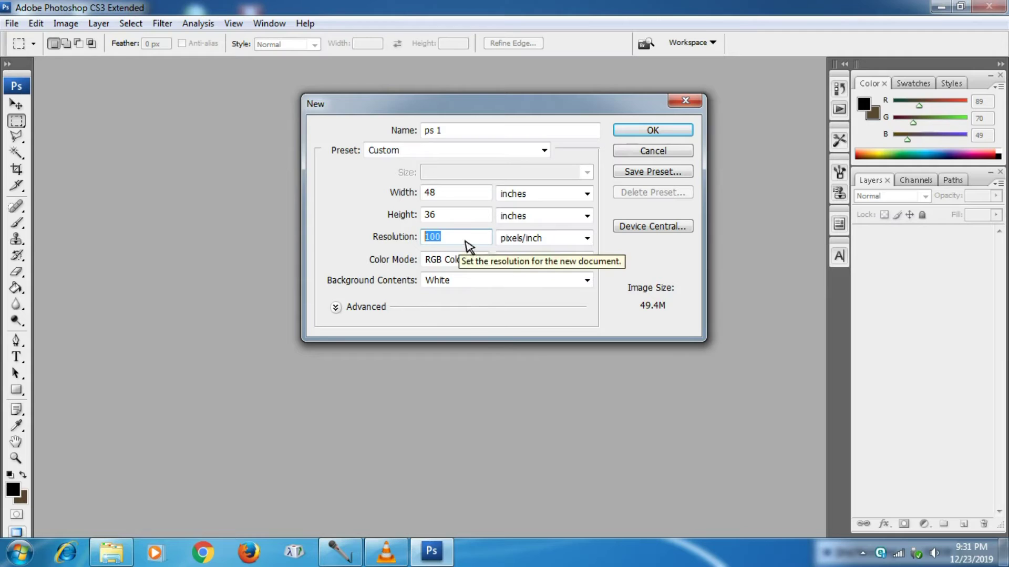
pyautogui.click(587, 238)
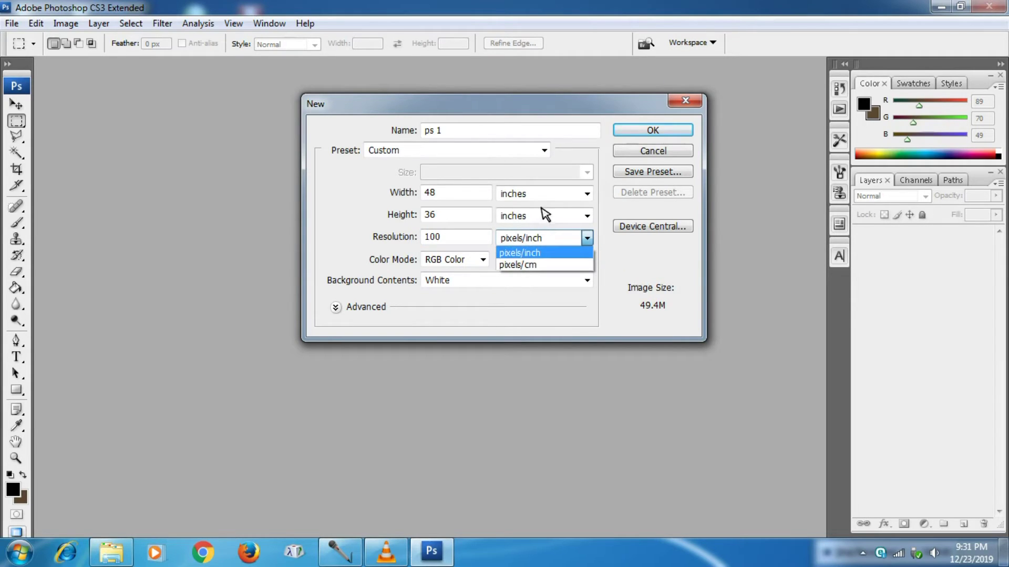
pyautogui.click(587, 238)
pyautogui.click(587, 193)
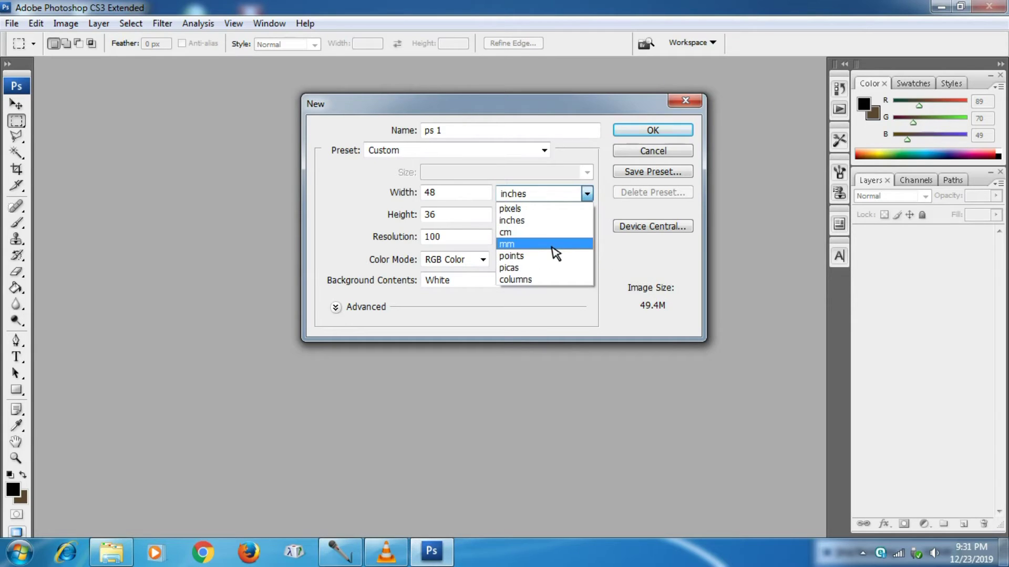
pyautogui.click(552, 232)
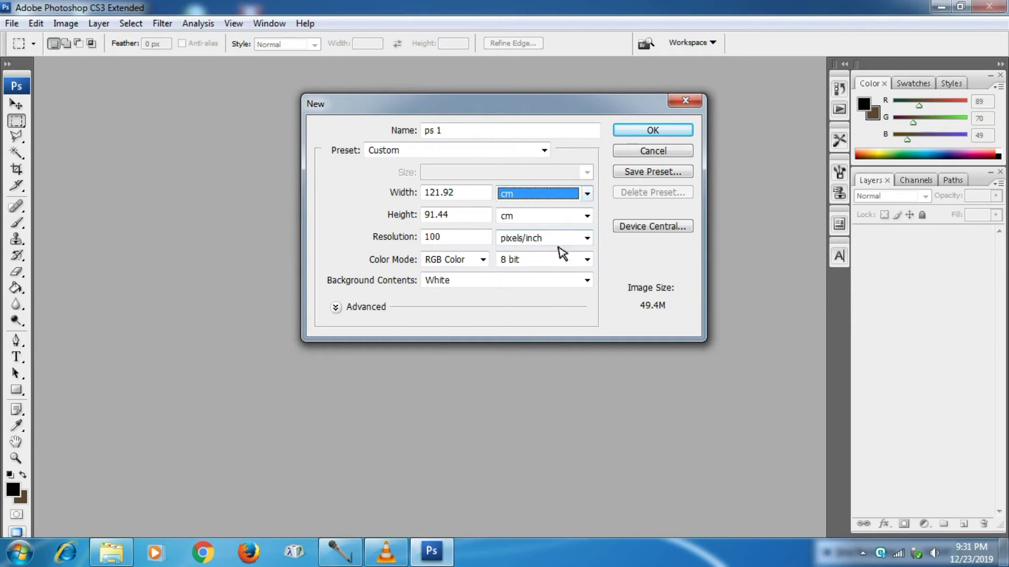
pyautogui.click(587, 241)
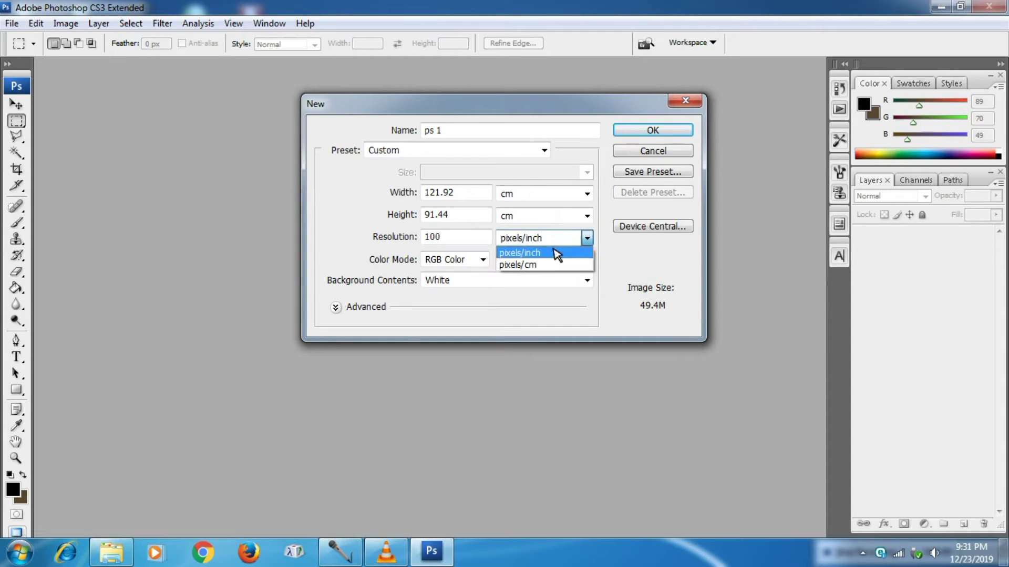
pyautogui.click(604, 206)
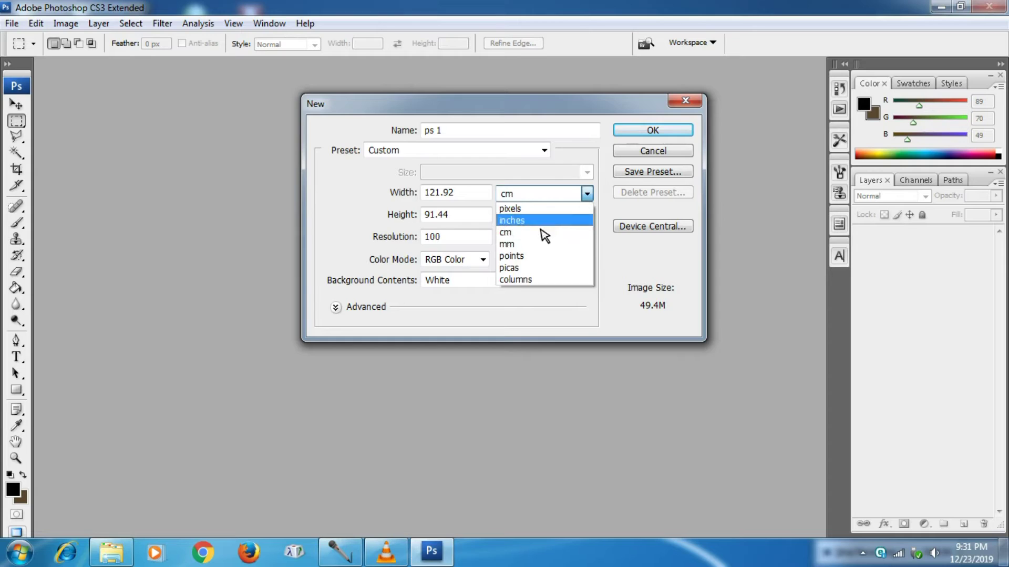
pyautogui.click(541, 228)
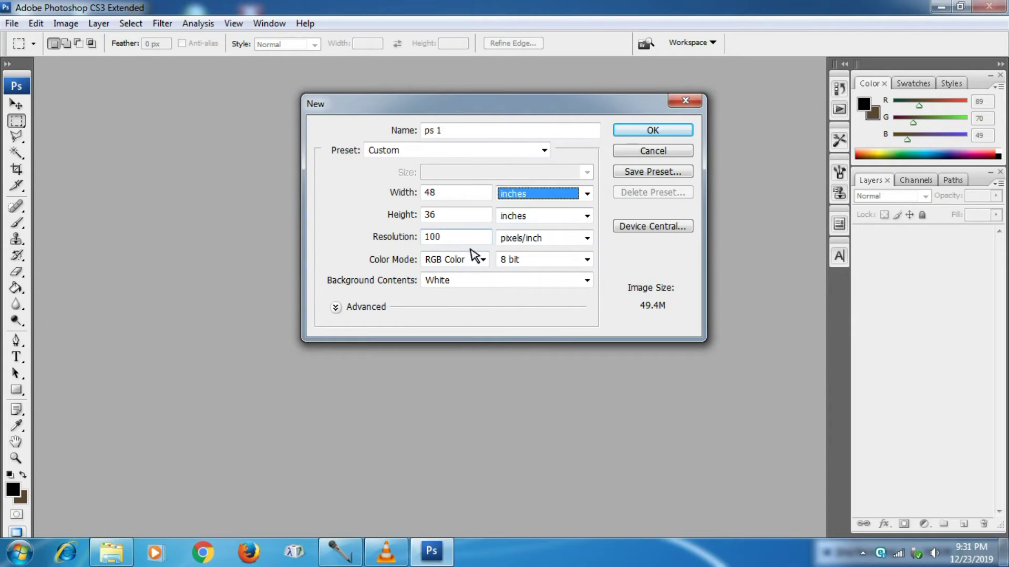
pyautogui.doubleClick(426, 239)
pyautogui.write('300')
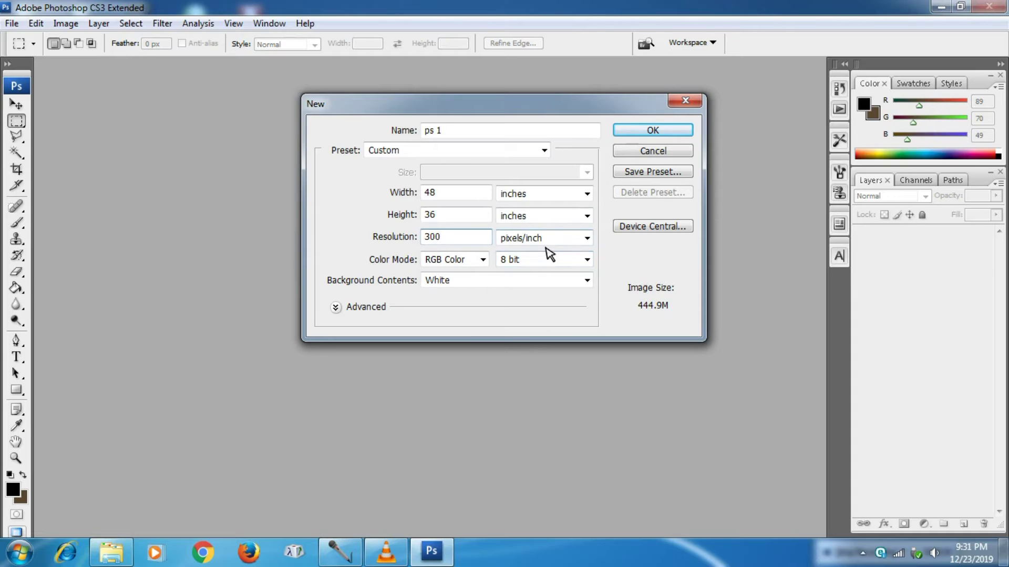
pyautogui.moveTo(469, 241); pyautogui.dragTo(440, 242)
pyautogui.write('100')
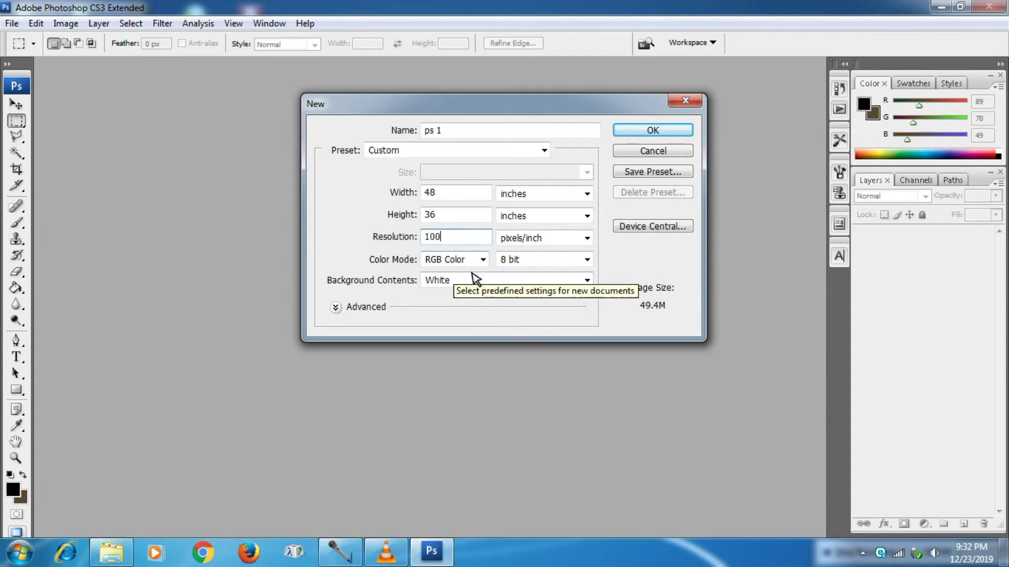
pyautogui.click(587, 260)
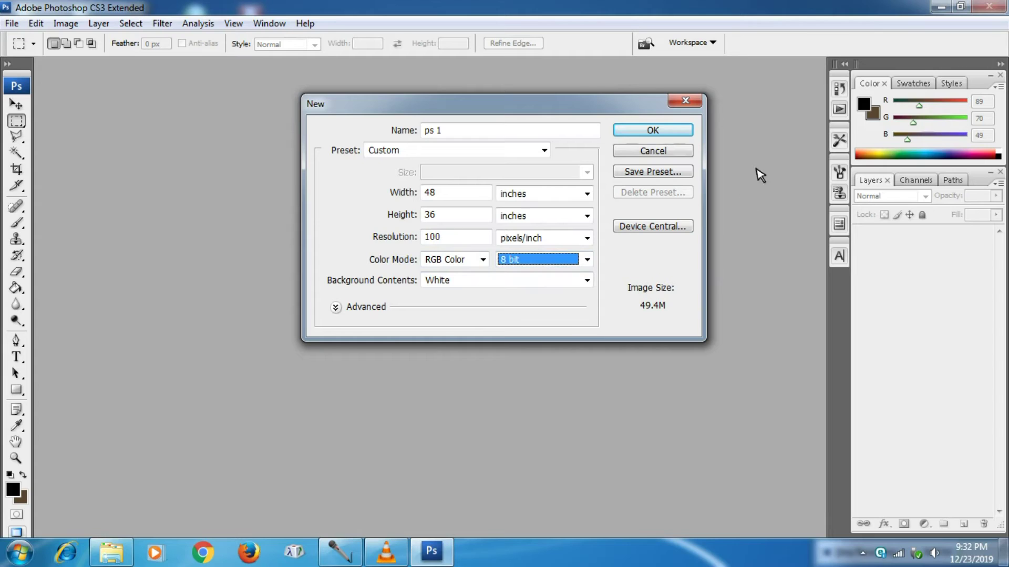
pyautogui.click(679, 132)
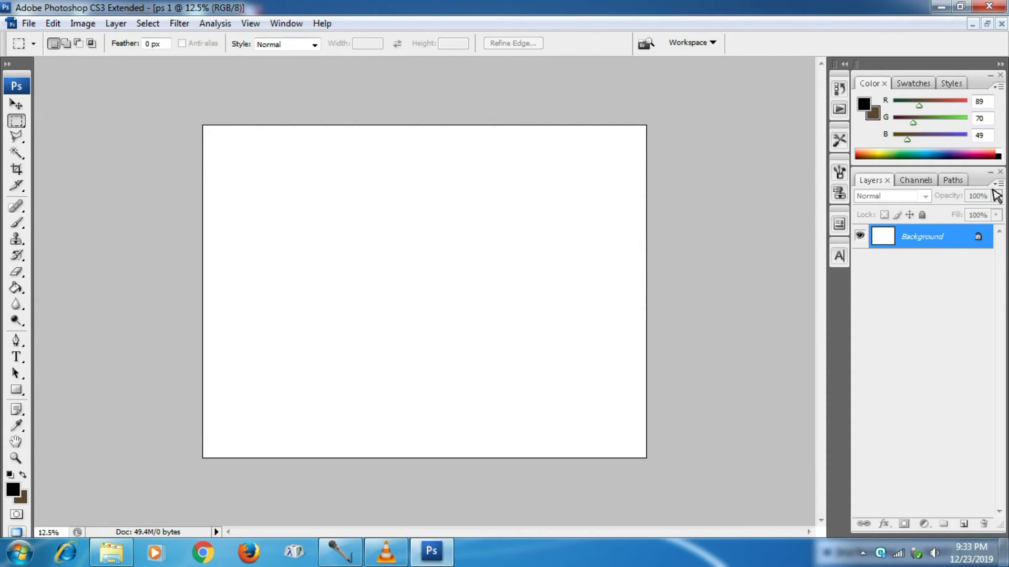
# - Bring up Duplicate Layer for the Background layer from its context menu
pyautogui.rightClick(948, 249)
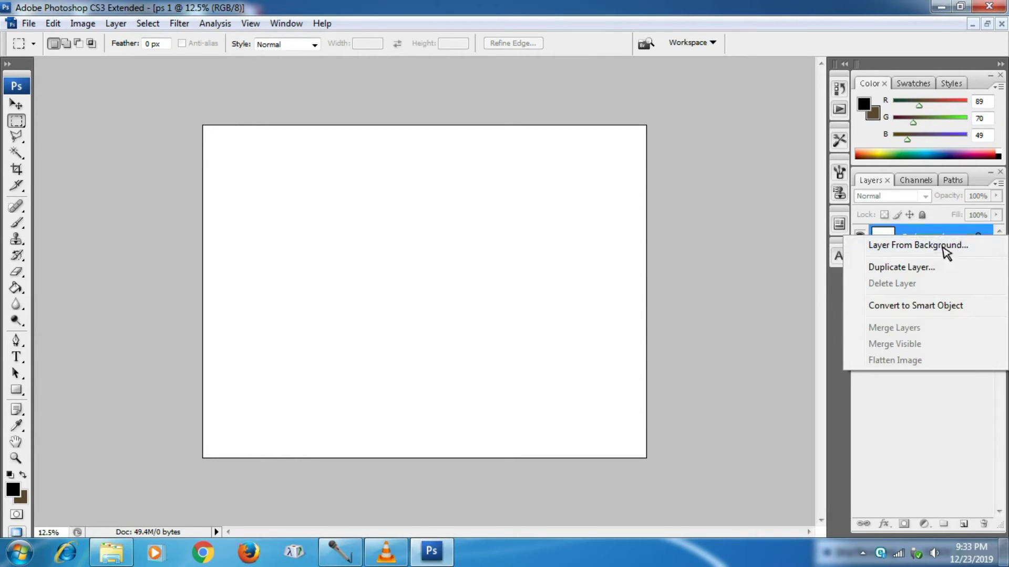
pyautogui.click(867, 269)
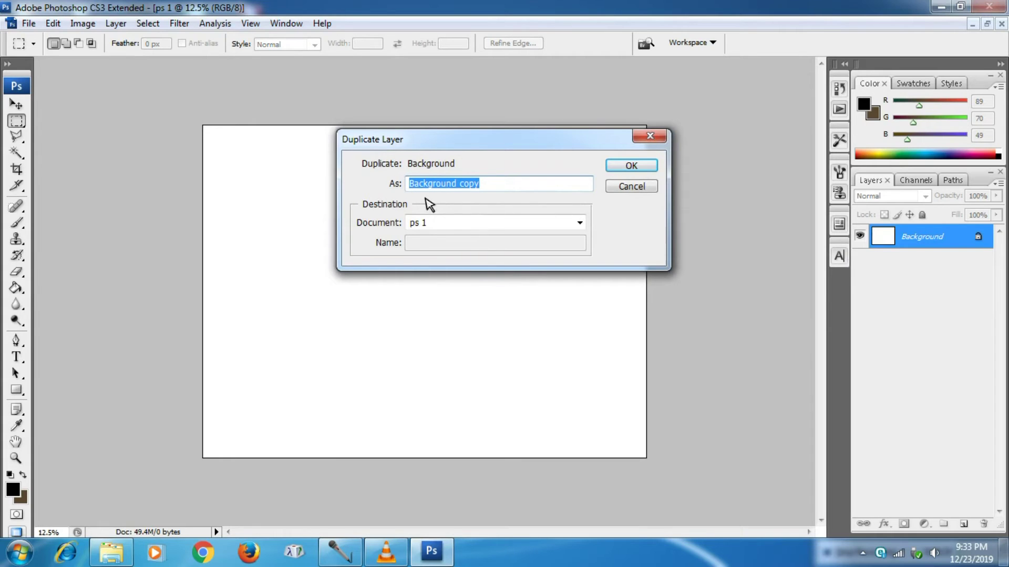
# - Create Background copy, Background copy 2 and Background copy 3 as stacked duplicates
pyautogui.click(651, 168)
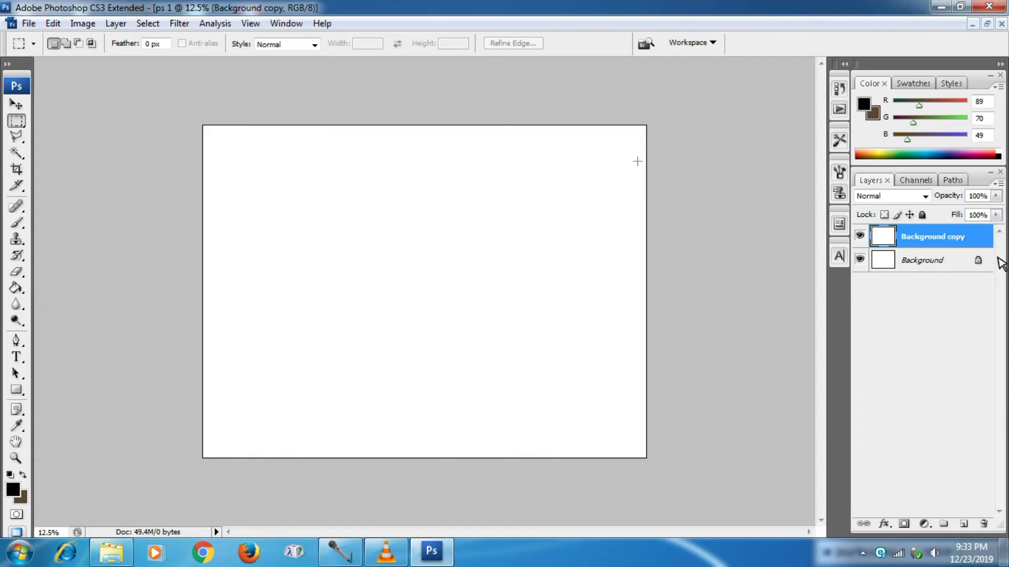
pyautogui.click(860, 236)
pyautogui.click(860, 235)
pyautogui.rightClick(933, 247)
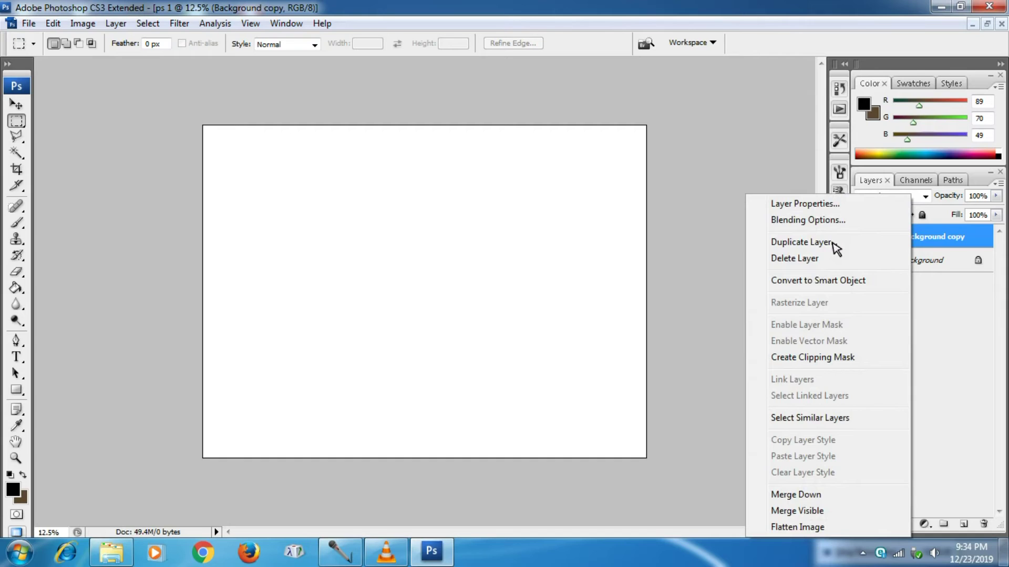
pyautogui.click(847, 243)
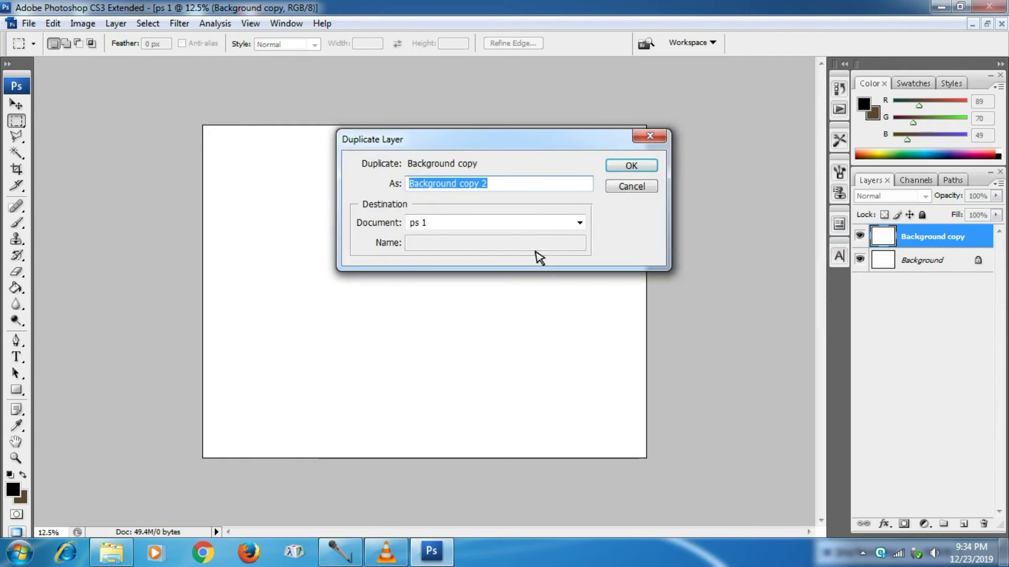
pyautogui.click(633, 167)
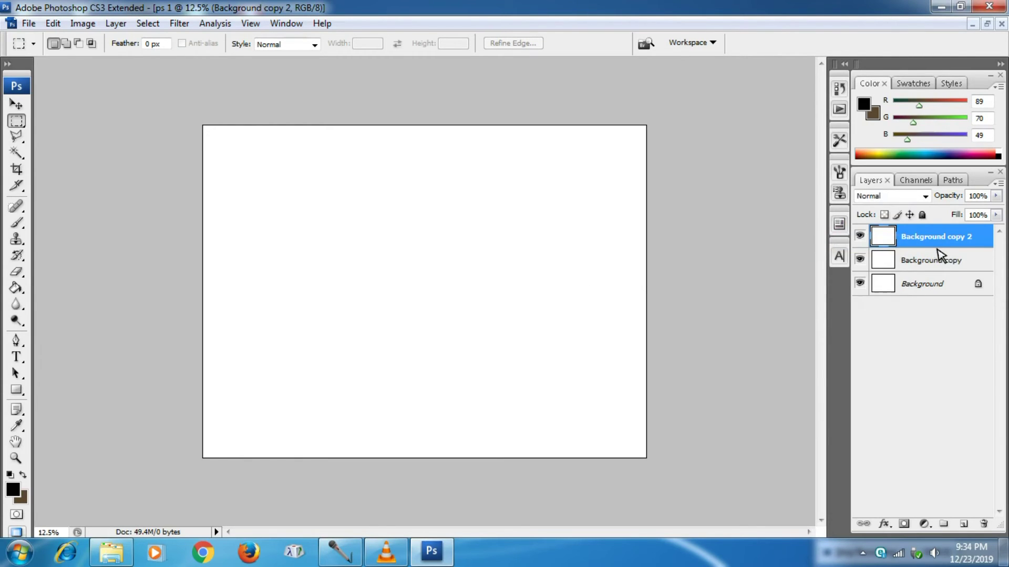
pyautogui.rightClick(940, 256)
pyautogui.click(830, 243)
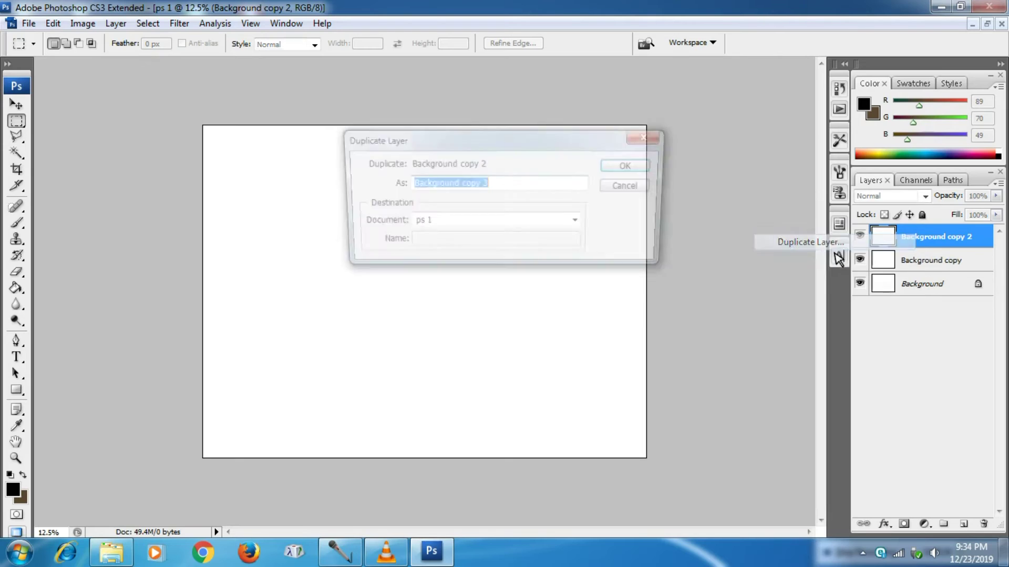
pyautogui.click(625, 166)
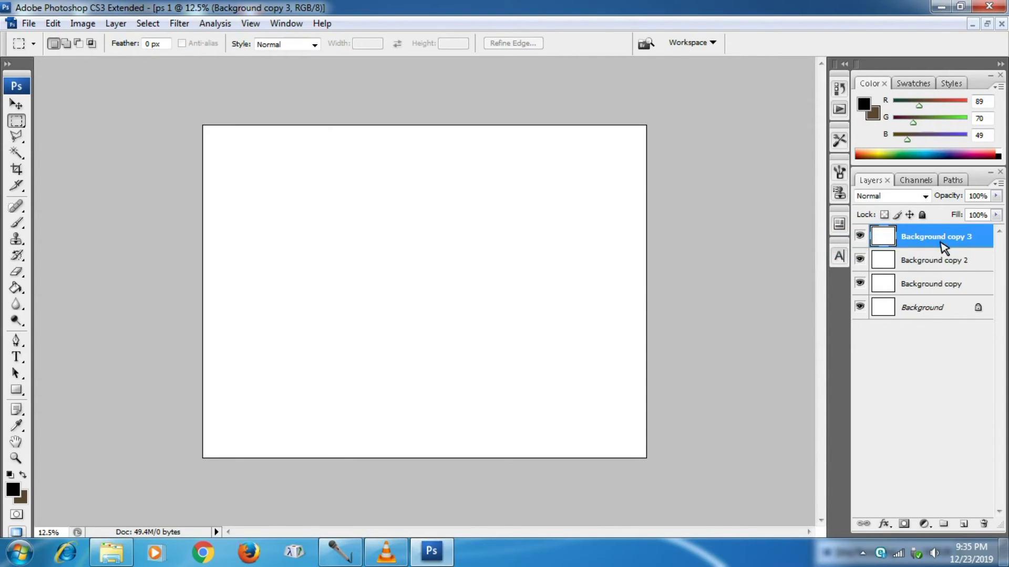
pyautogui.click(941, 315)
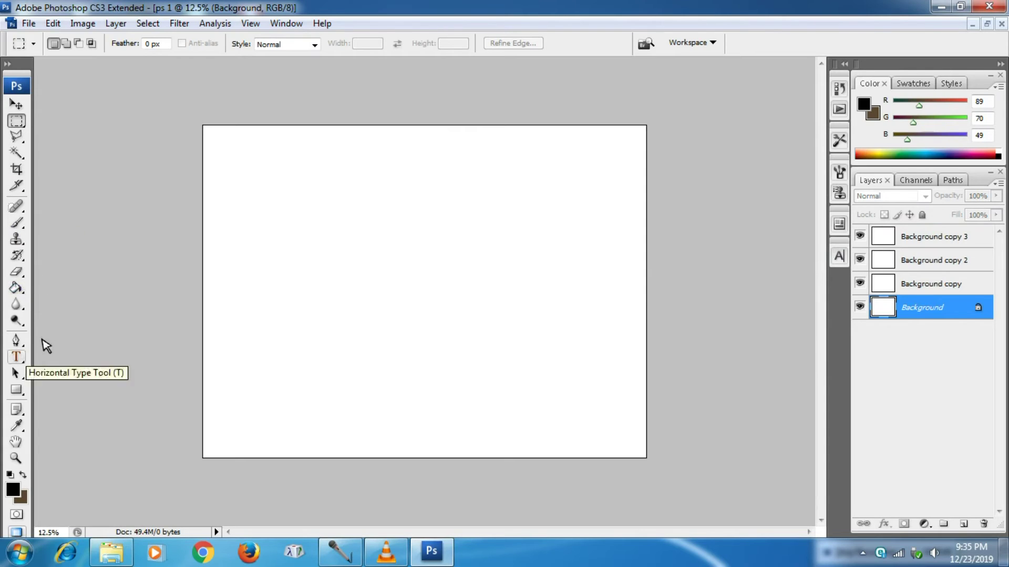
# - Paint-bucket fill the Background layer with black, then return to the Move tool
pyautogui.click(40, 304)
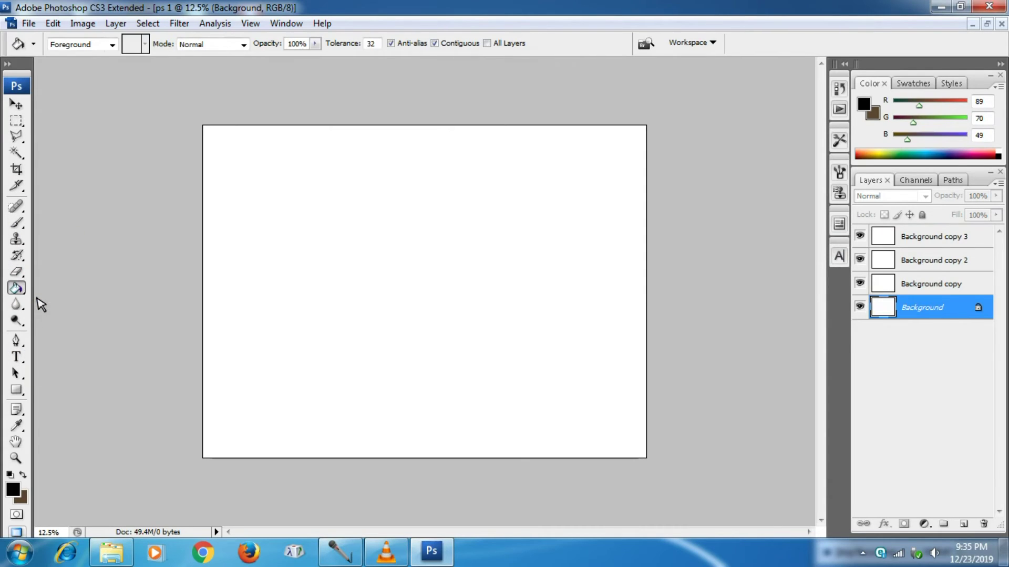
pyautogui.click(247, 252)
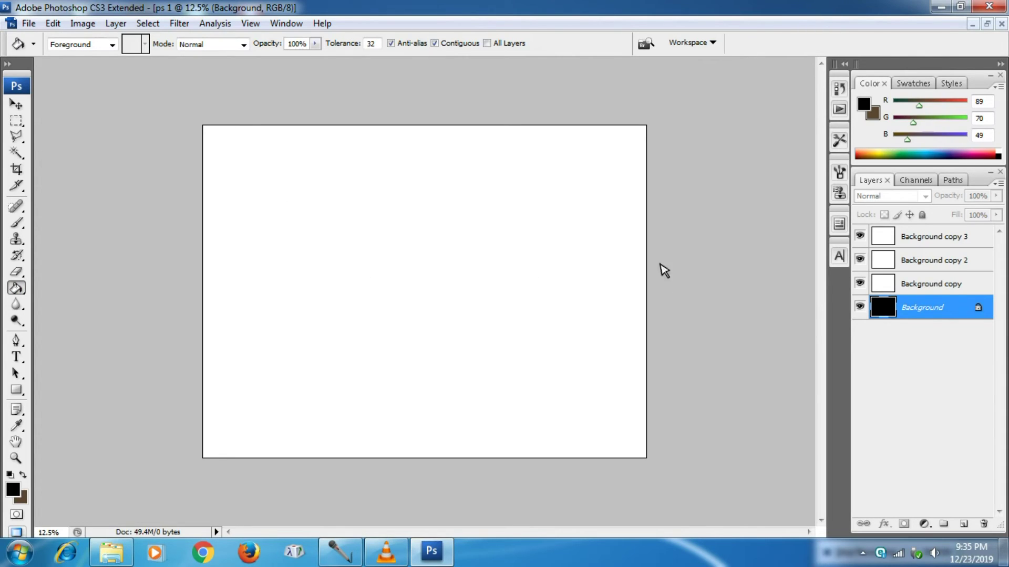
pyautogui.press('v')
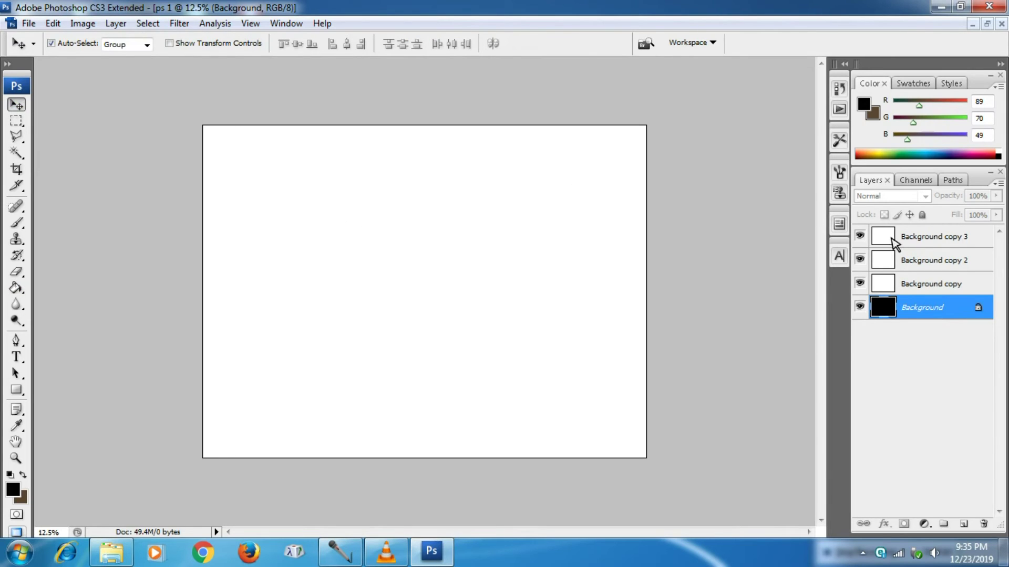
# - Hide the Background copy 3 and Background copy 2 layers
pyautogui.click(859, 236)
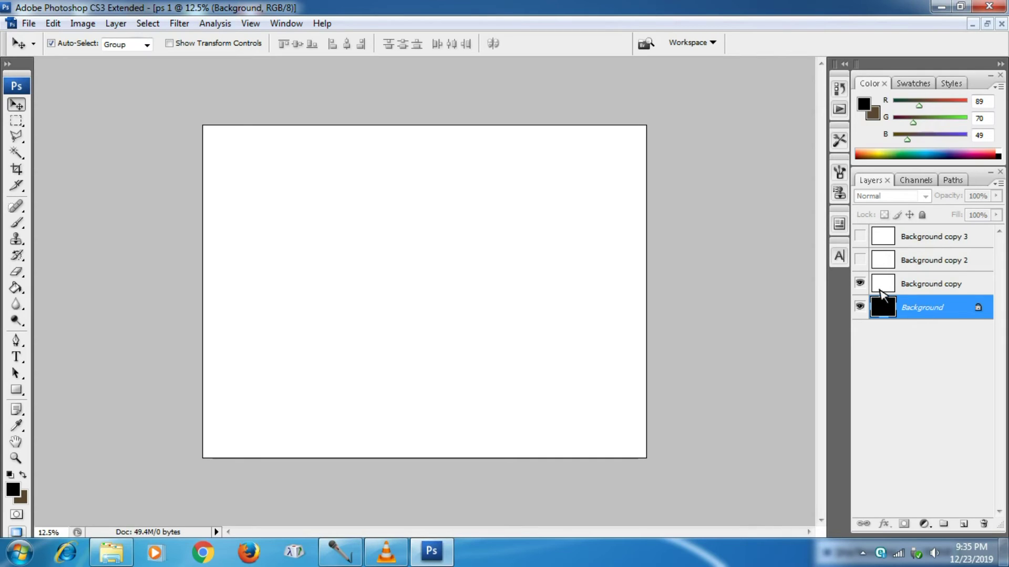
pyautogui.click(859, 283)
# - Reset default colours and set the foreground colour to red
pyautogui.press('d')
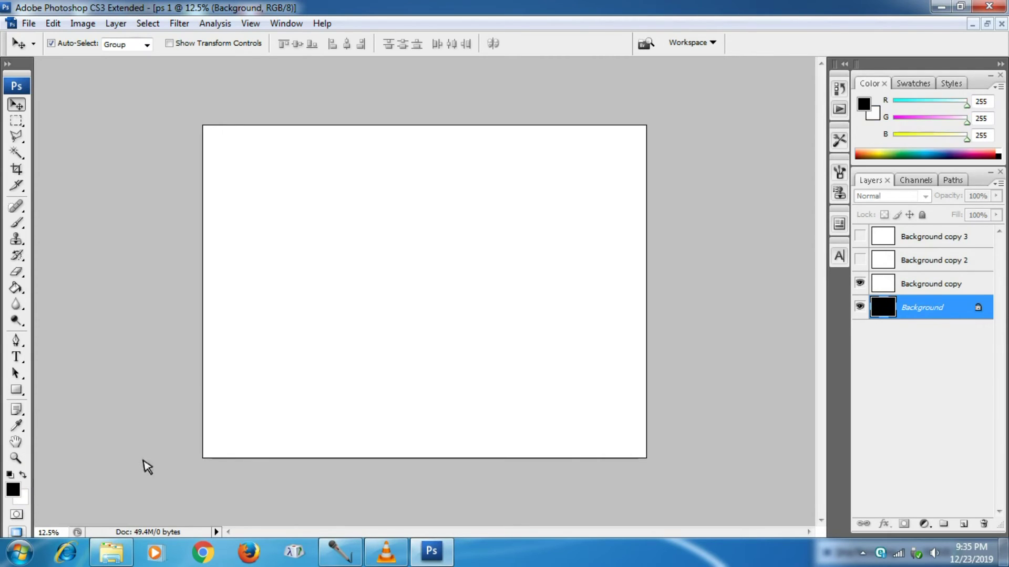
pyautogui.click(13, 490)
pyautogui.click(810, 164)
pyautogui.click(977, 118)
# - Select Background copy and paint-bucket fill it with red
pyautogui.press('g')
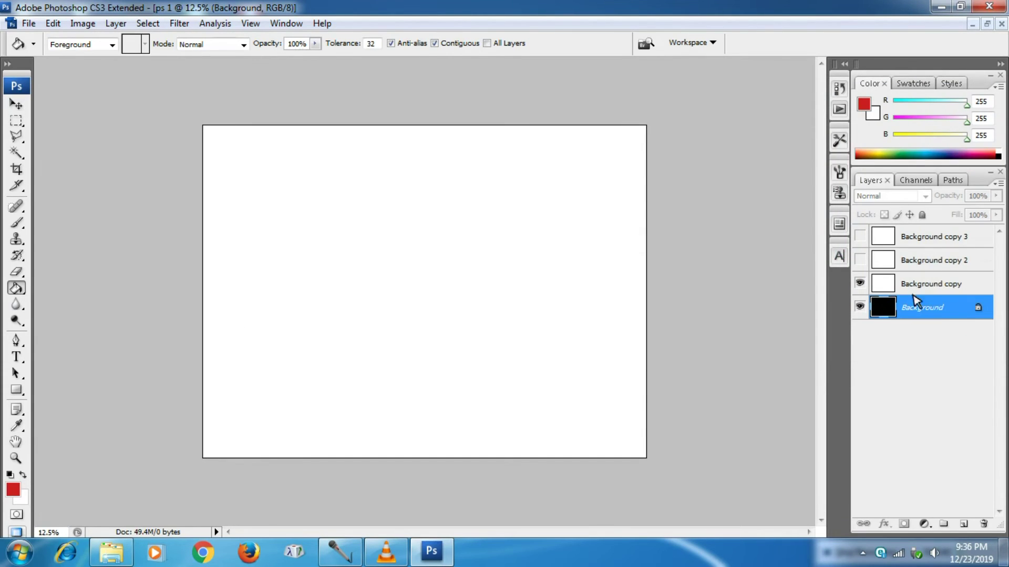
pyautogui.click(938, 289)
pyautogui.click(940, 315)
pyautogui.click(944, 294)
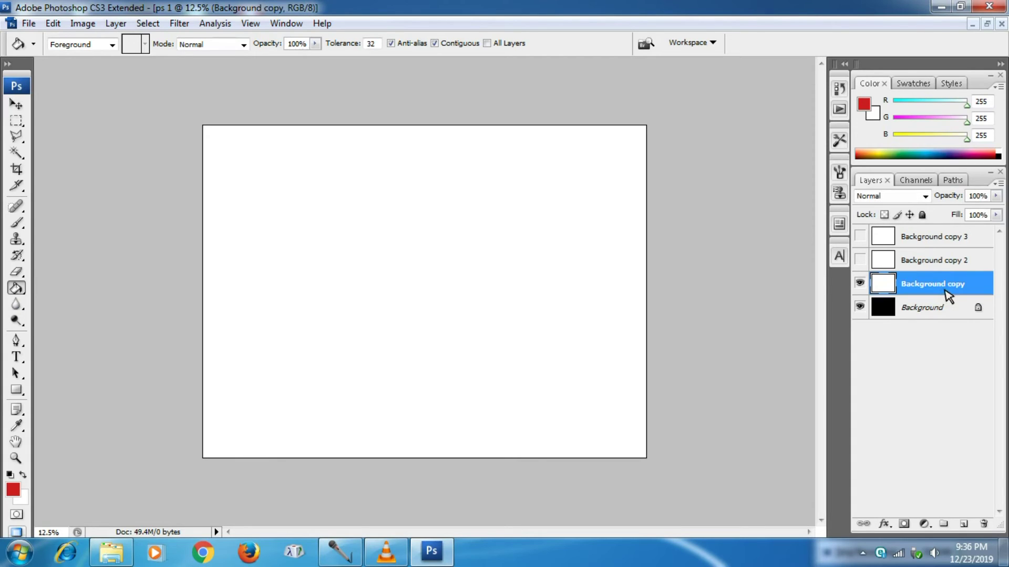
pyautogui.click(946, 312)
pyautogui.click(935, 286)
pyautogui.click(505, 338)
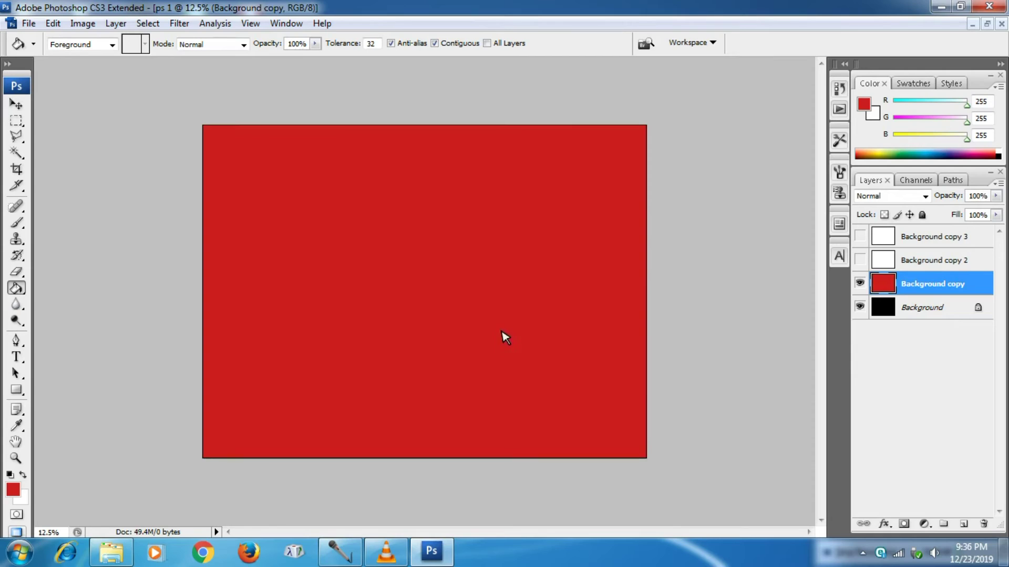
pyautogui.click(955, 266)
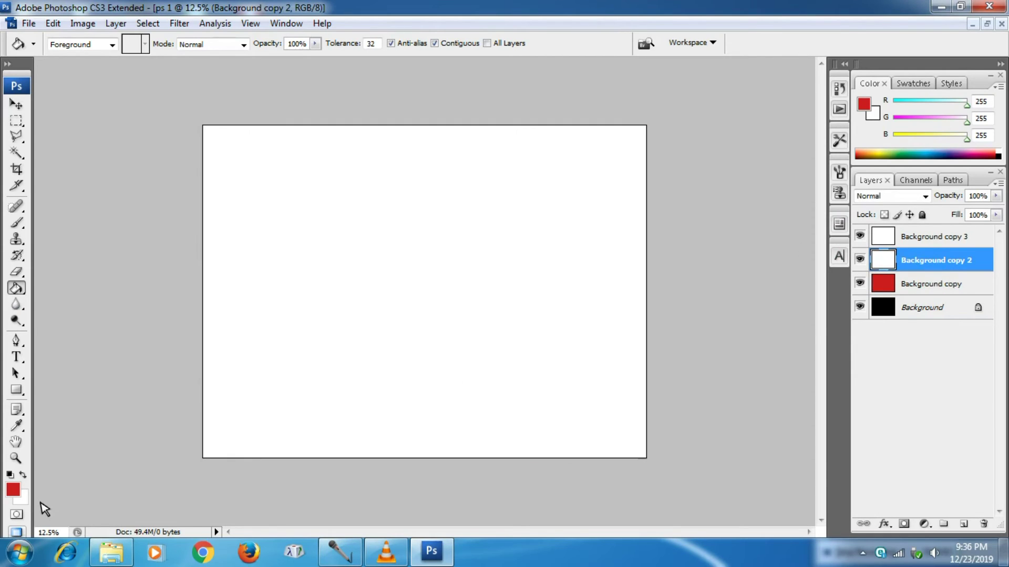
# - Set the foreground to blue and fill Background copy 2 with it
pyautogui.click(13, 489)
pyautogui.click(868, 195)
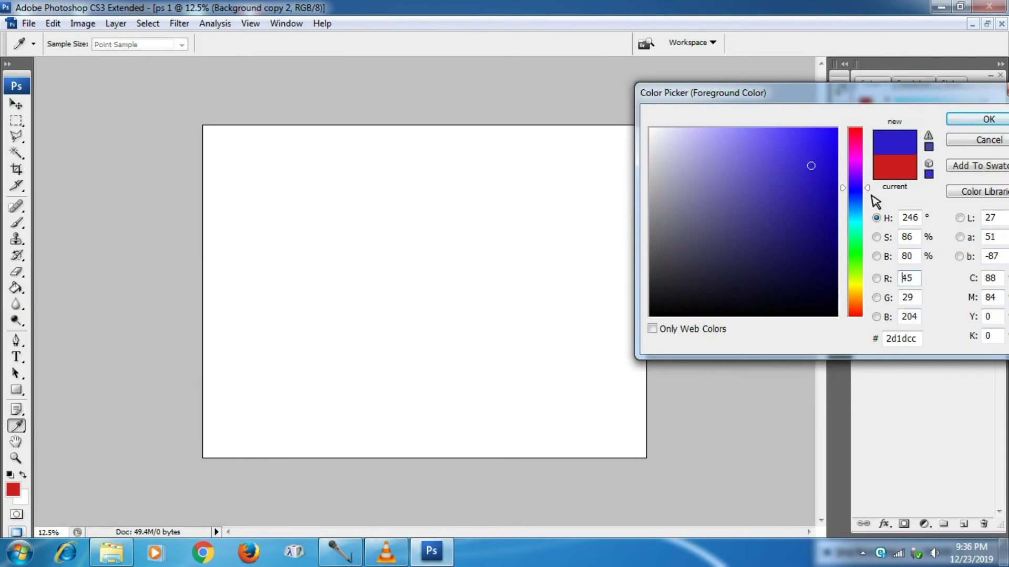
pyautogui.click(958, 125)
pyautogui.click(493, 277)
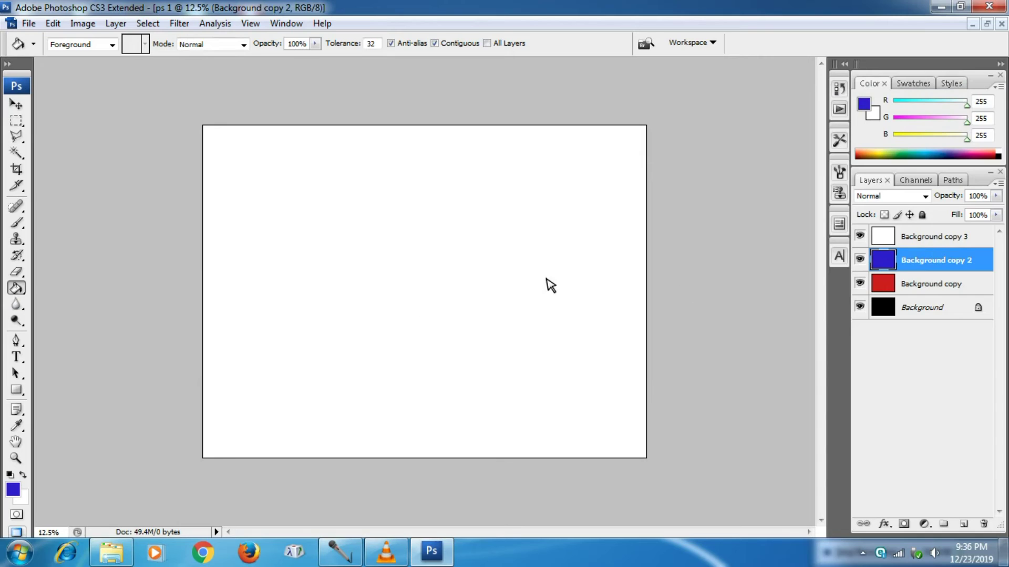
pyautogui.click(946, 241)
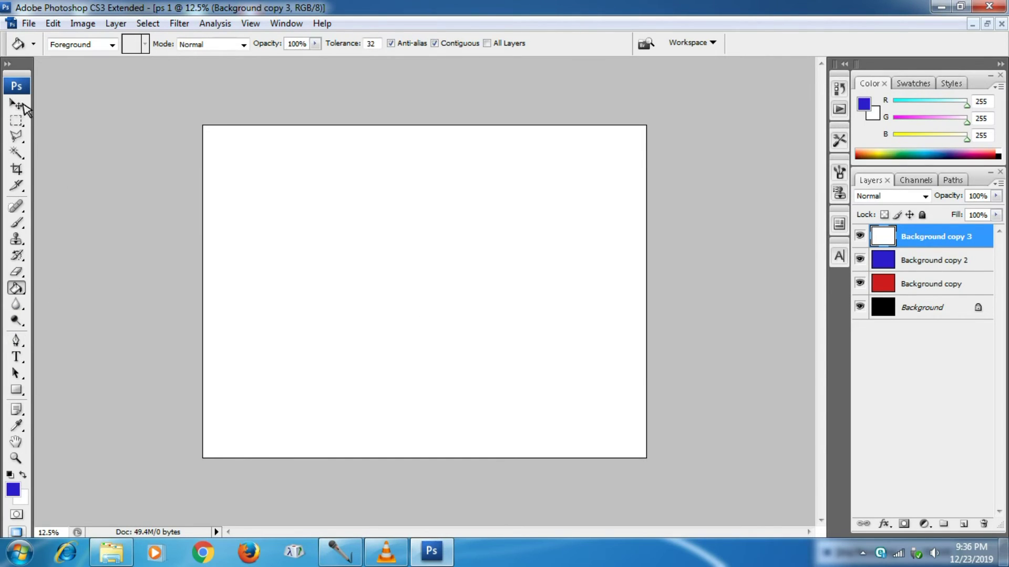
pyautogui.click(23, 105)
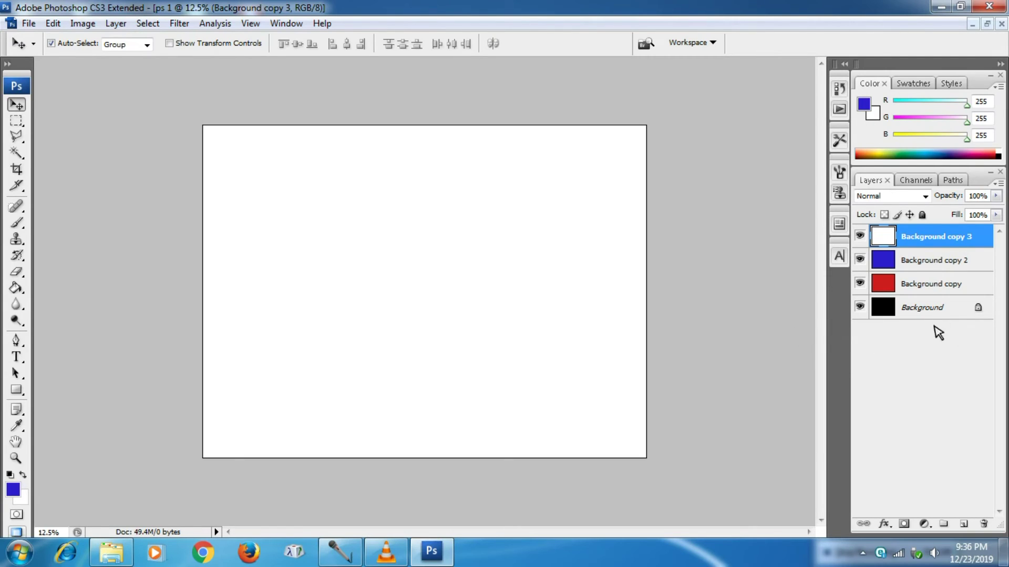
pyautogui.click(785, 362)
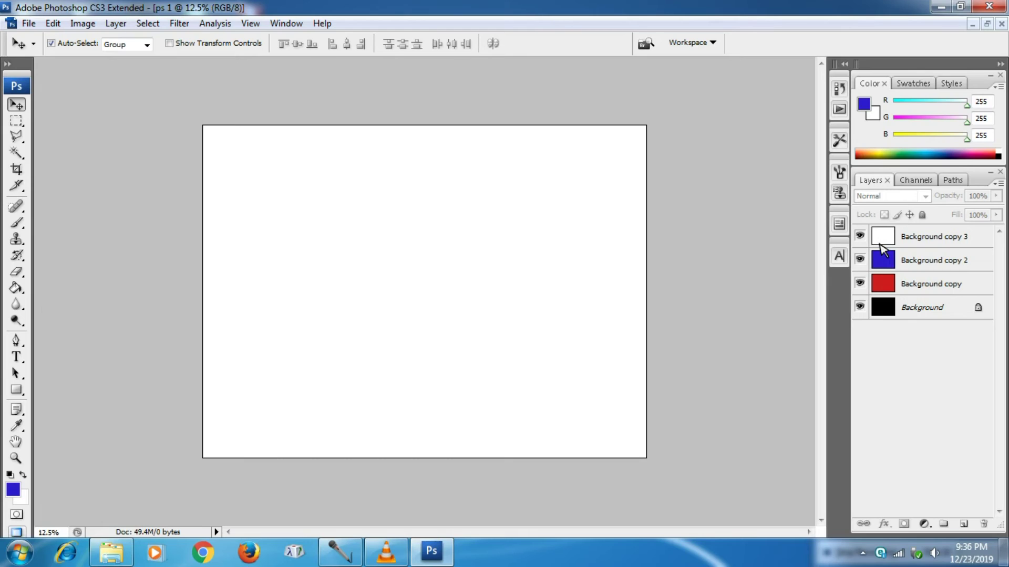
# - Toggle layer visibility so only the red Background copy shows over black, and select it
pyautogui.click(860, 236)
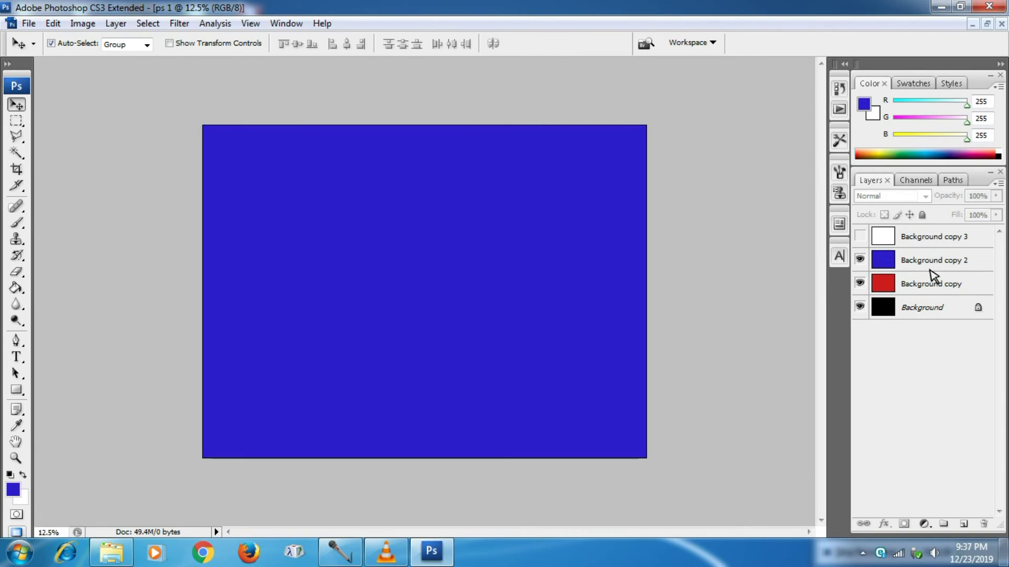
pyautogui.click(878, 243)
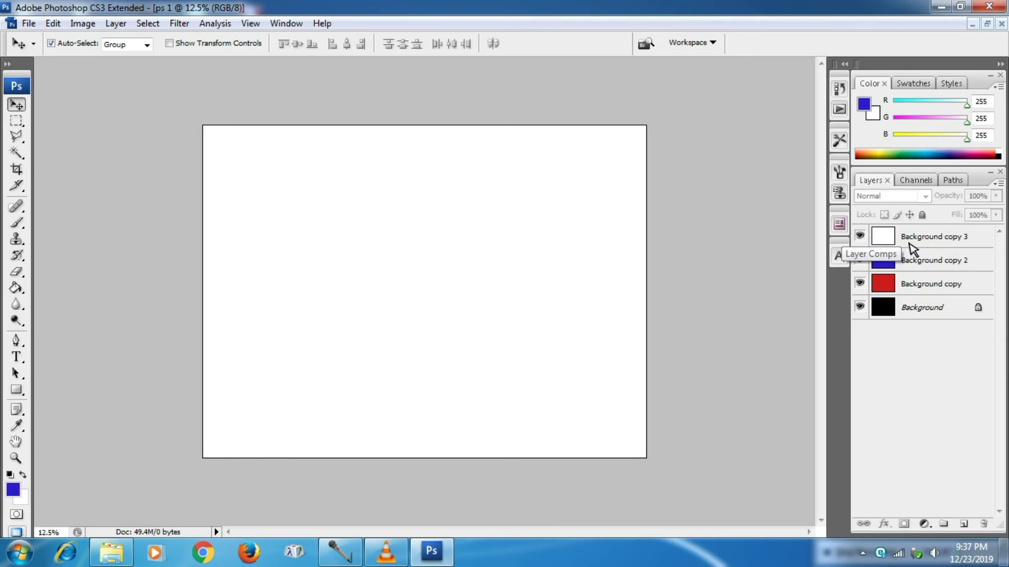
pyautogui.click(859, 236)
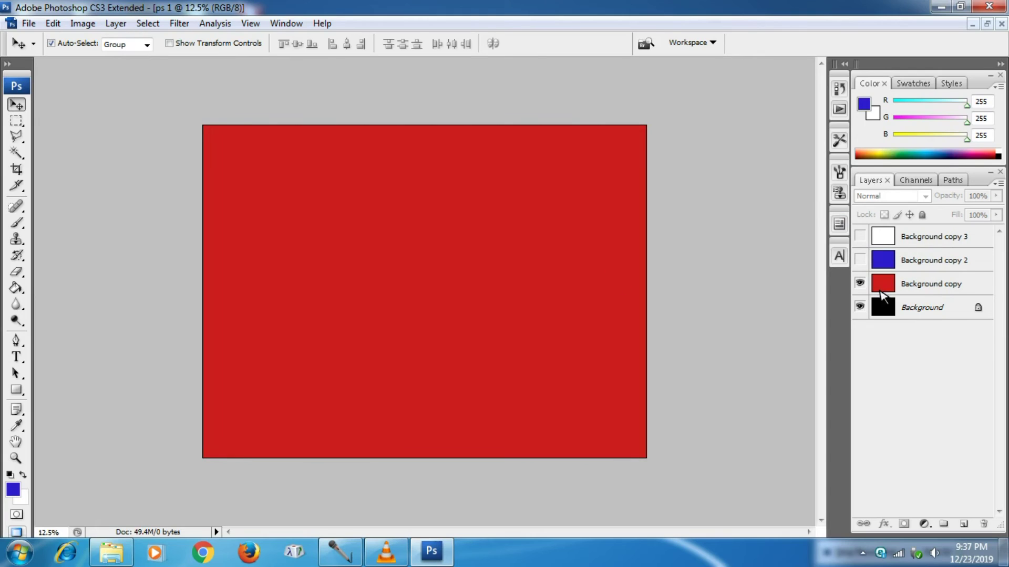
pyautogui.click(860, 283)
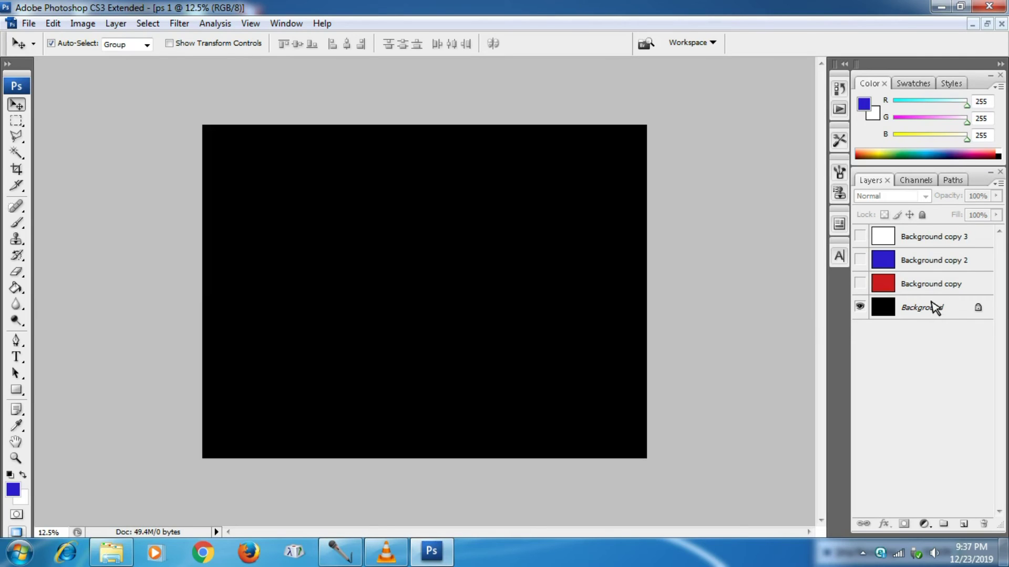
pyautogui.click(938, 286)
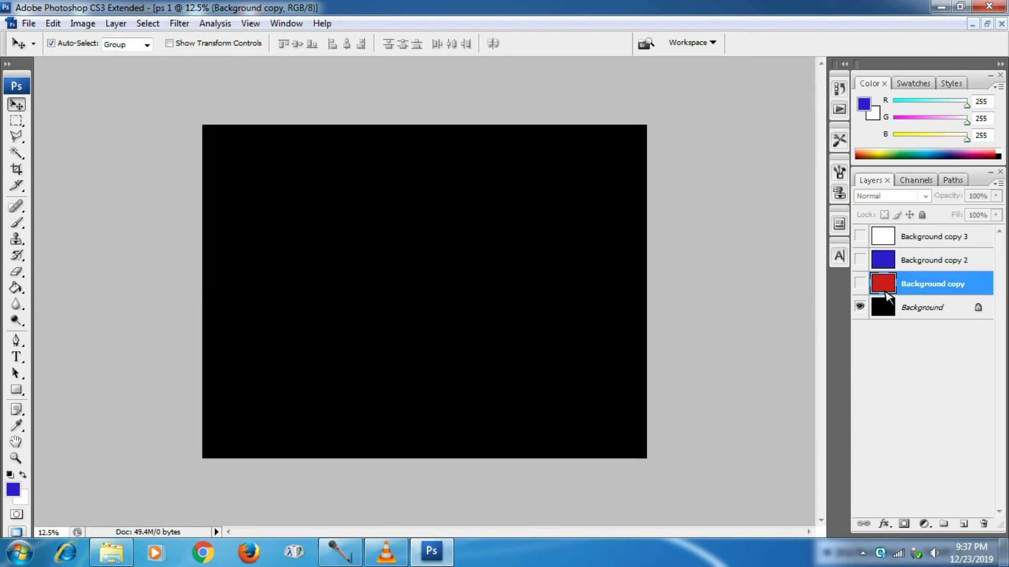
pyautogui.click(859, 284)
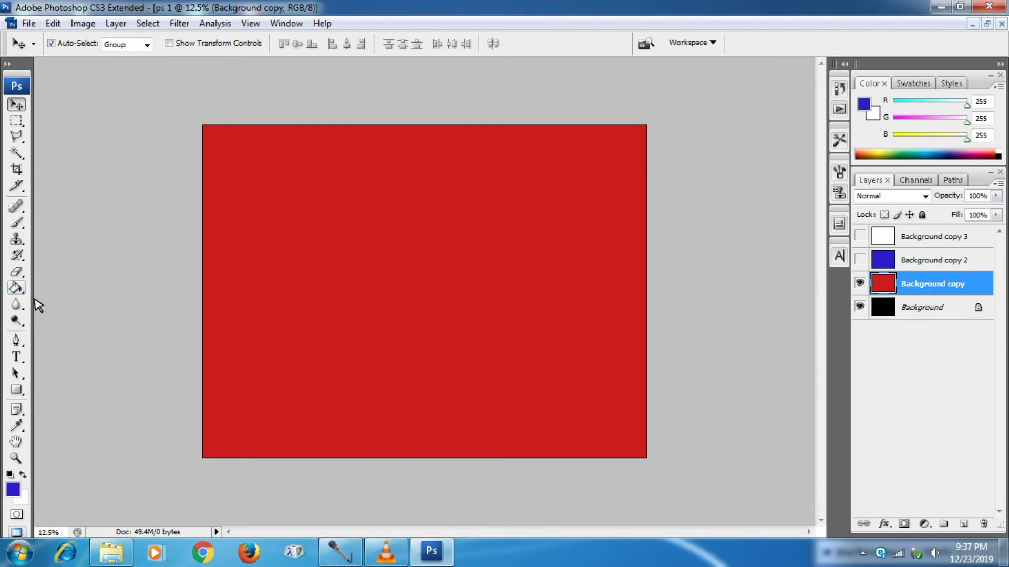
pyautogui.click(16, 120)
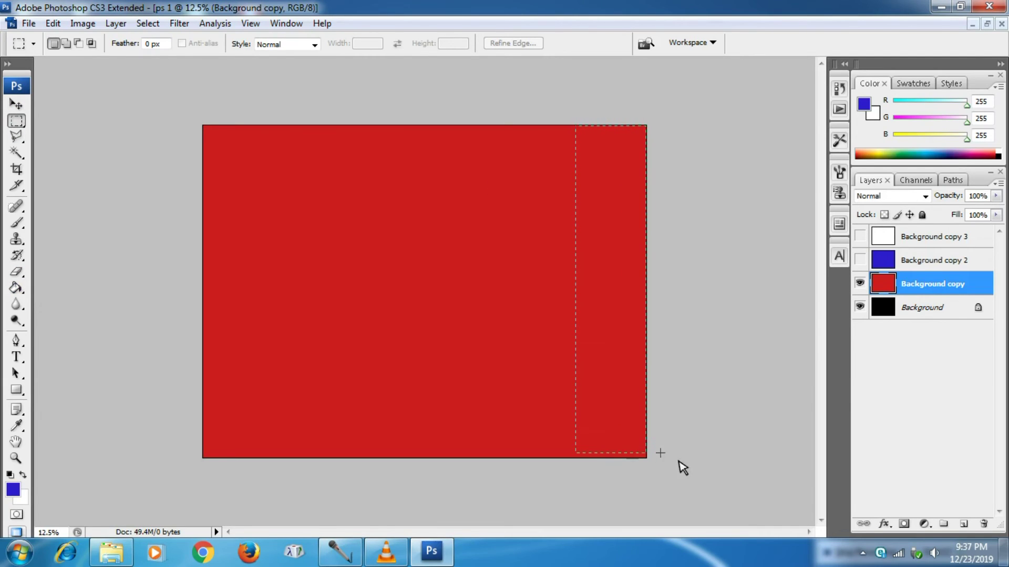
# - Delete a narrow strip from the red layer's right edge, hide Background, and deselect
pyautogui.moveTo(661, 453); pyautogui.dragTo(678, 465)
pyautogui.press('Delete')
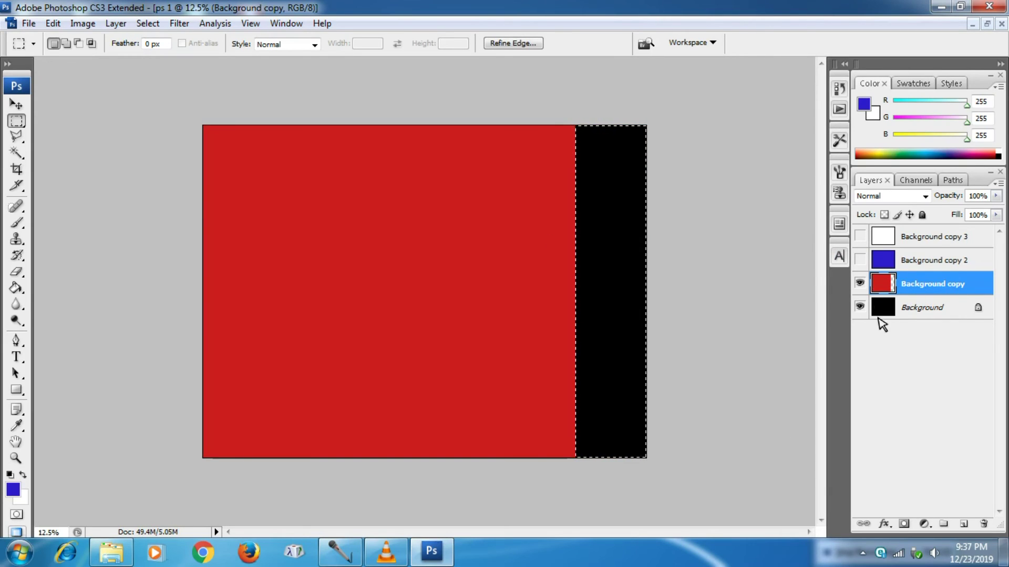
pyautogui.click(859, 307)
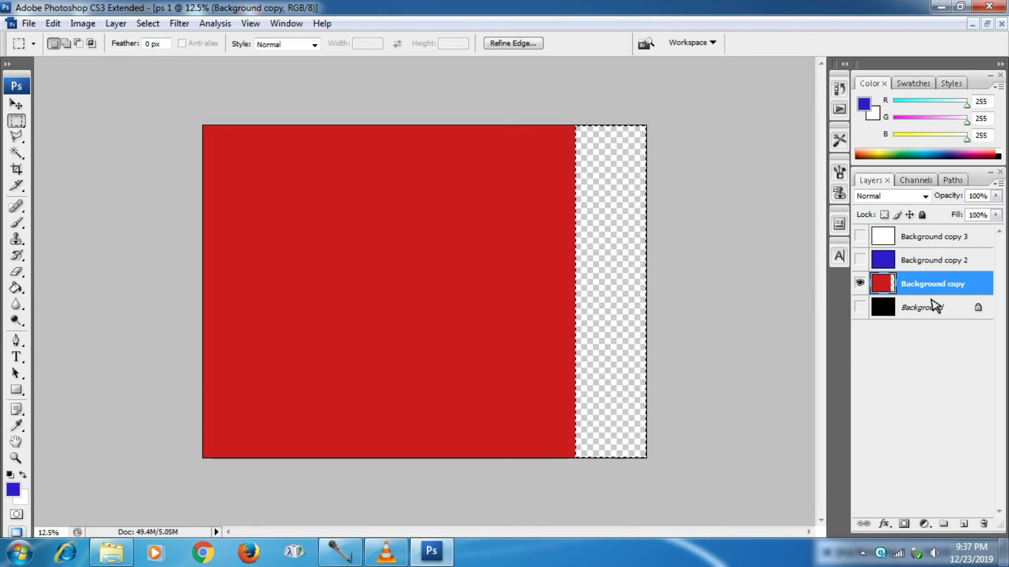
pyautogui.click(942, 269)
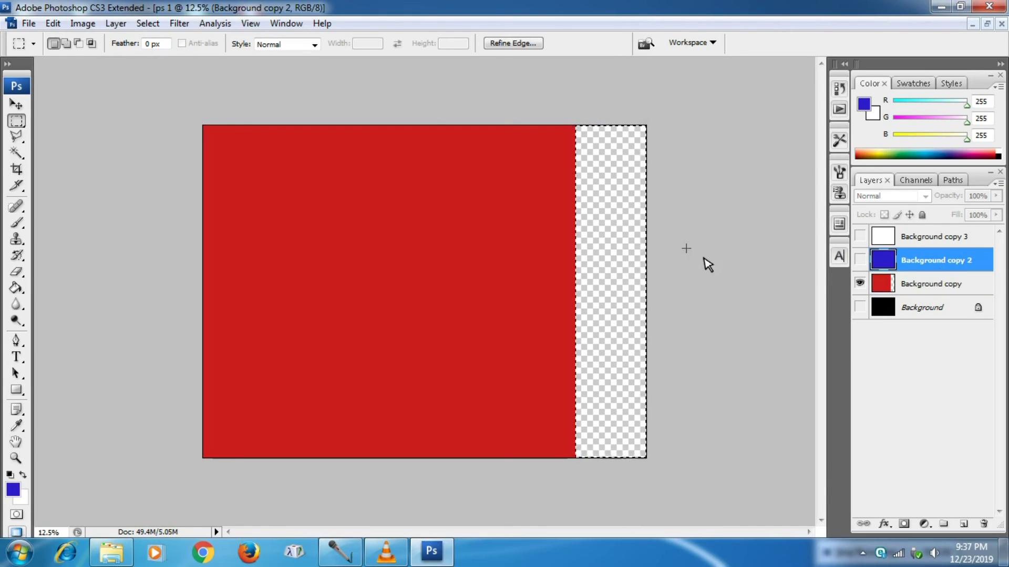
pyautogui.hotkey('ctrl', 'd')
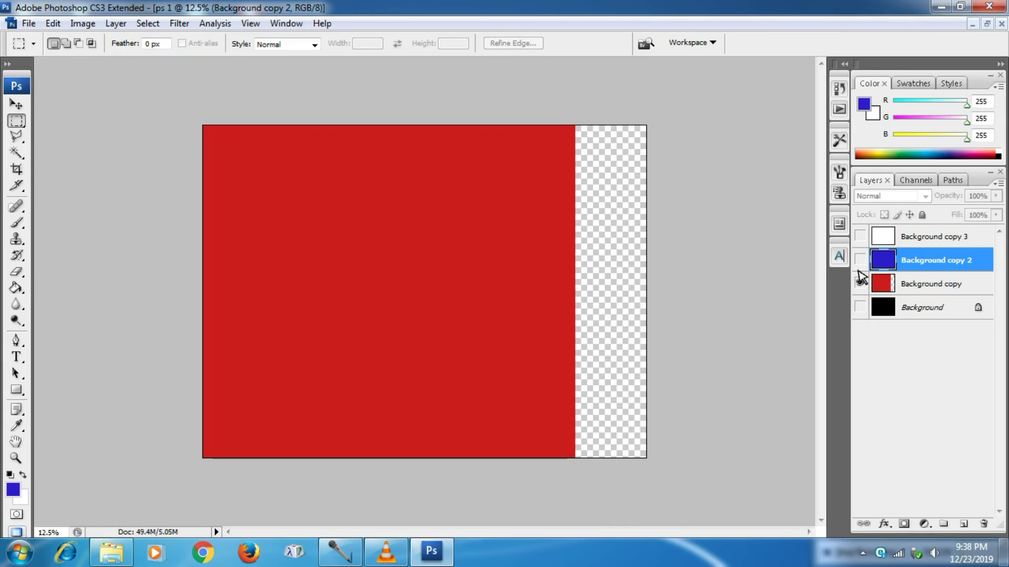
# - Show the blue layer and delete a wider right-hand strip so red shows beside it
pyautogui.click(860, 259)
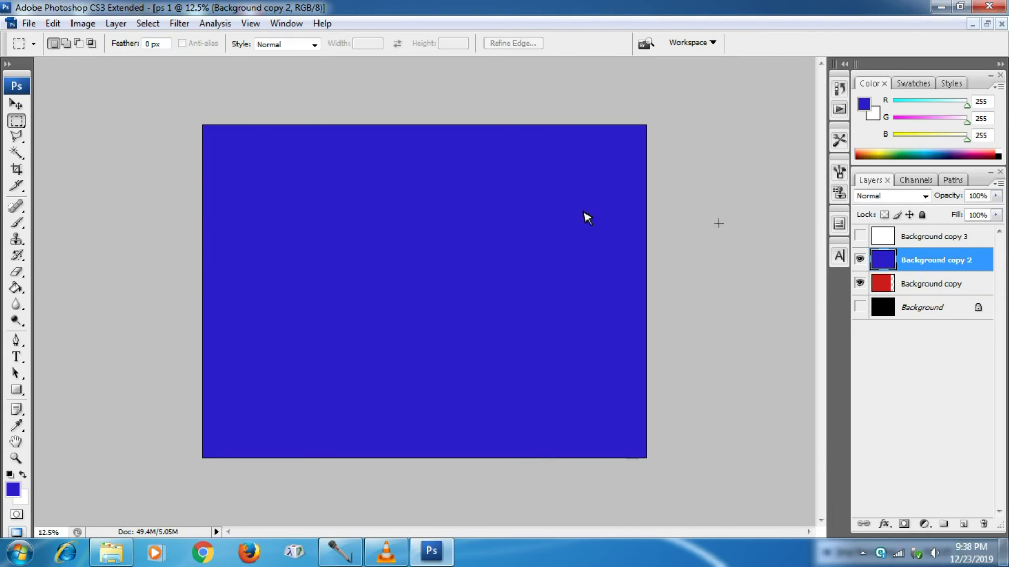
pyautogui.moveTo(513, 124); pyautogui.dragTo(656, 470)
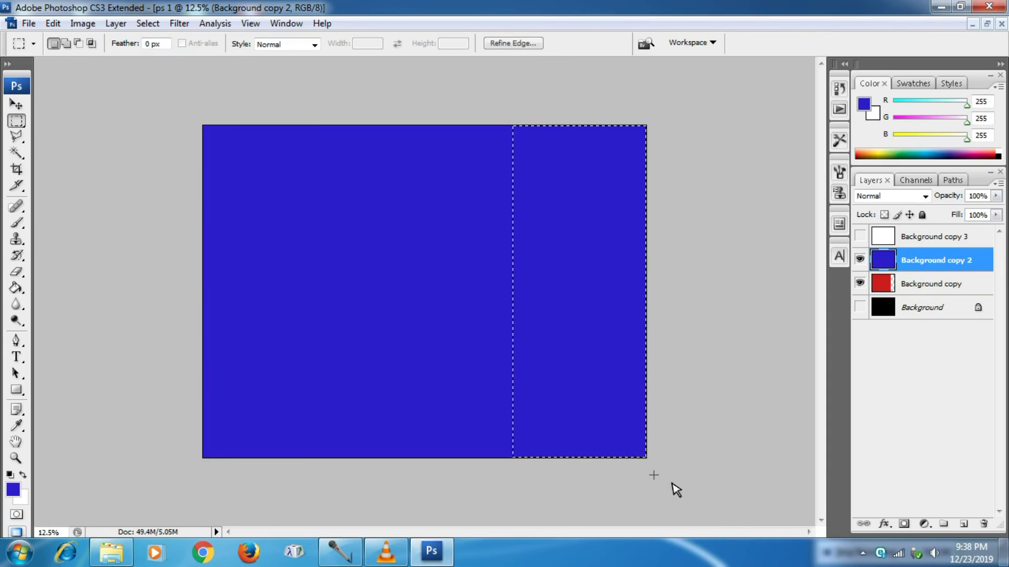
pyautogui.press('Delete')
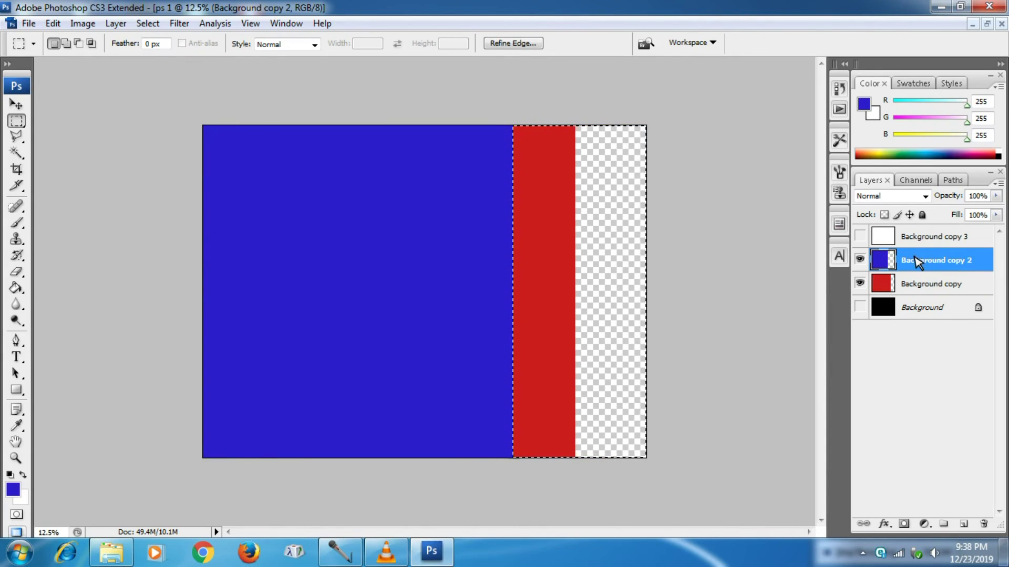
pyautogui.hotkey('ctrl', 'd')
pyautogui.click(938, 239)
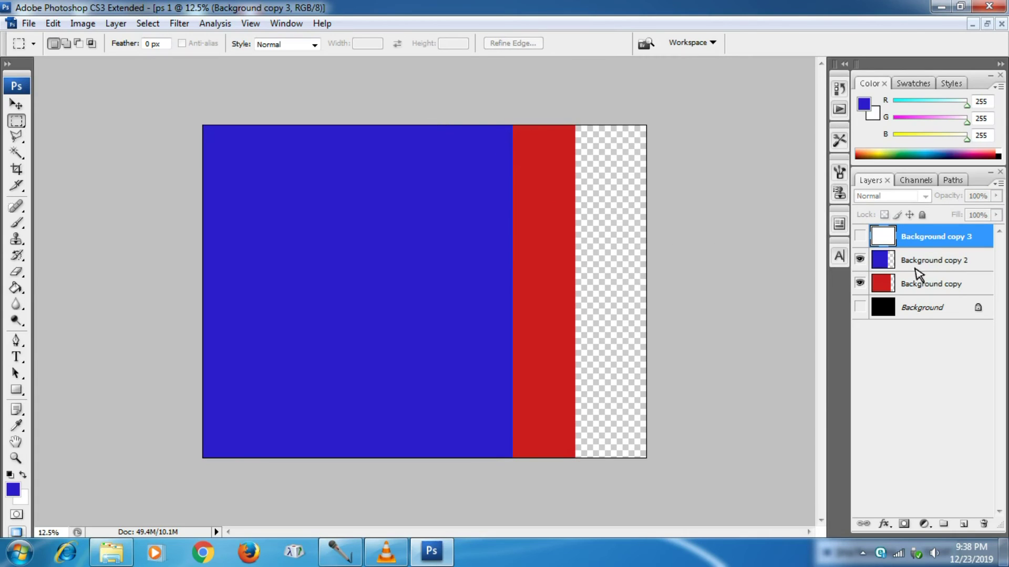
# - Show the white layer, delete its right part, and toggle the black Background layer's visibility
pyautogui.click(860, 236)
pyautogui.moveTo(633, 309); pyautogui.dragTo(692, 530)
pyautogui.press('Delete')
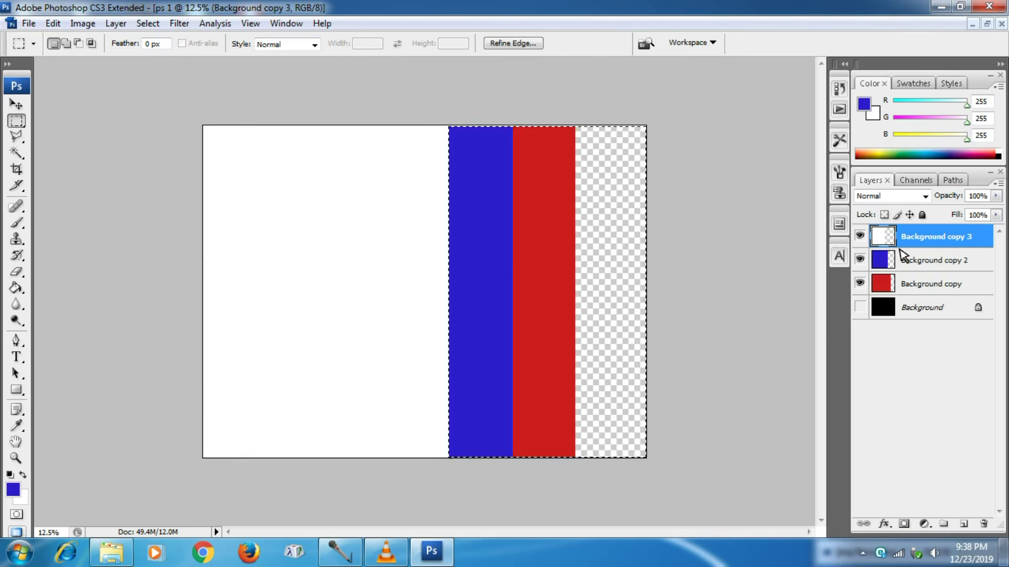
pyautogui.click(860, 307)
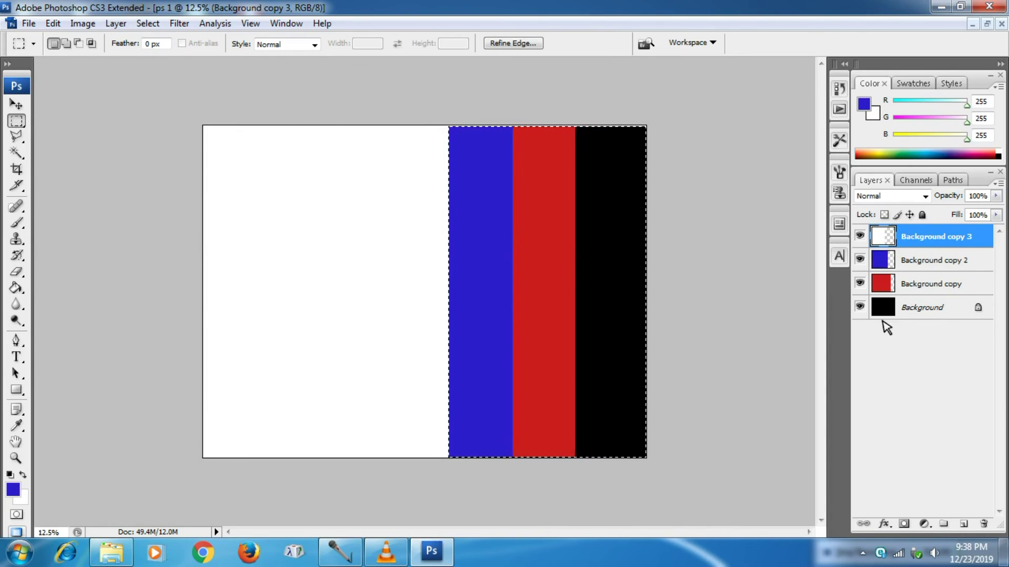
pyautogui.click(860, 307)
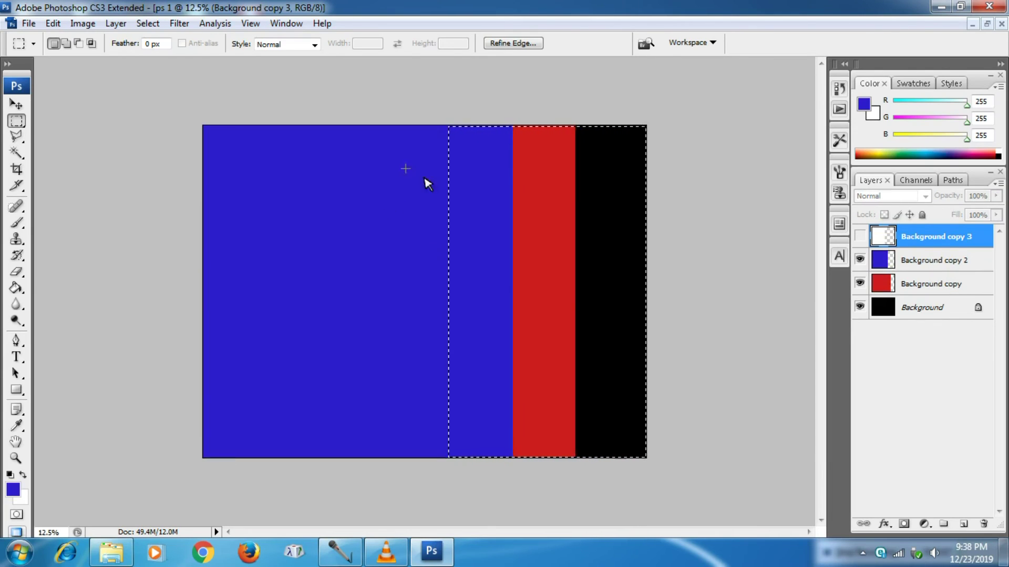
pyautogui.click(860, 260)
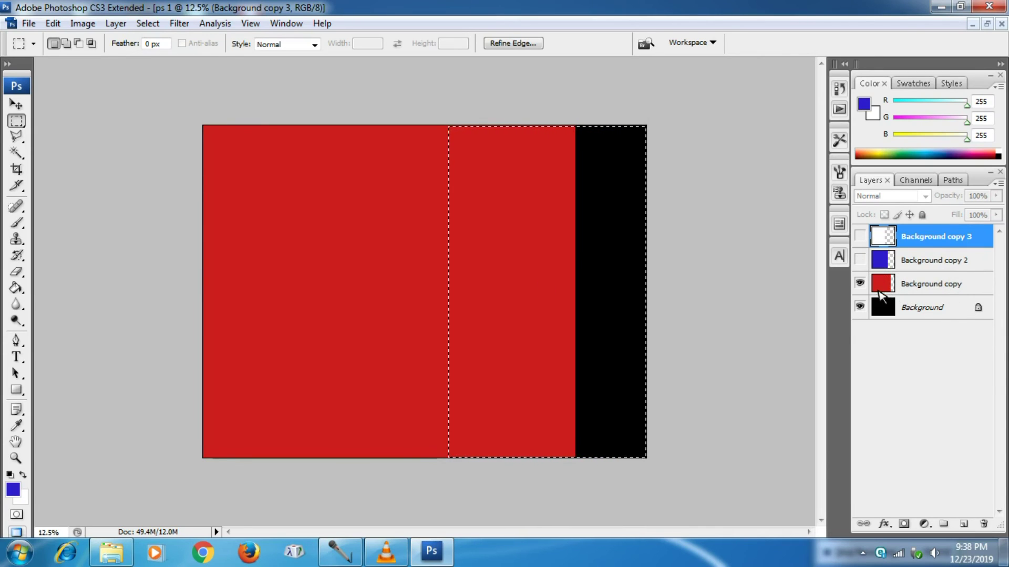
pyautogui.click(860, 284)
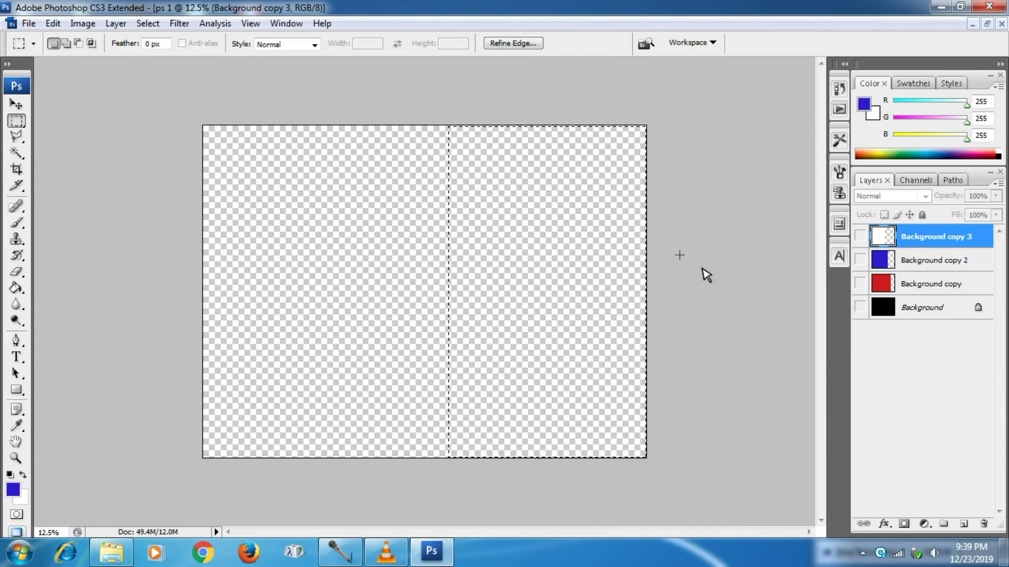
pyautogui.click(860, 307)
pyautogui.click(860, 283)
pyautogui.click(860, 259)
pyautogui.click(861, 236)
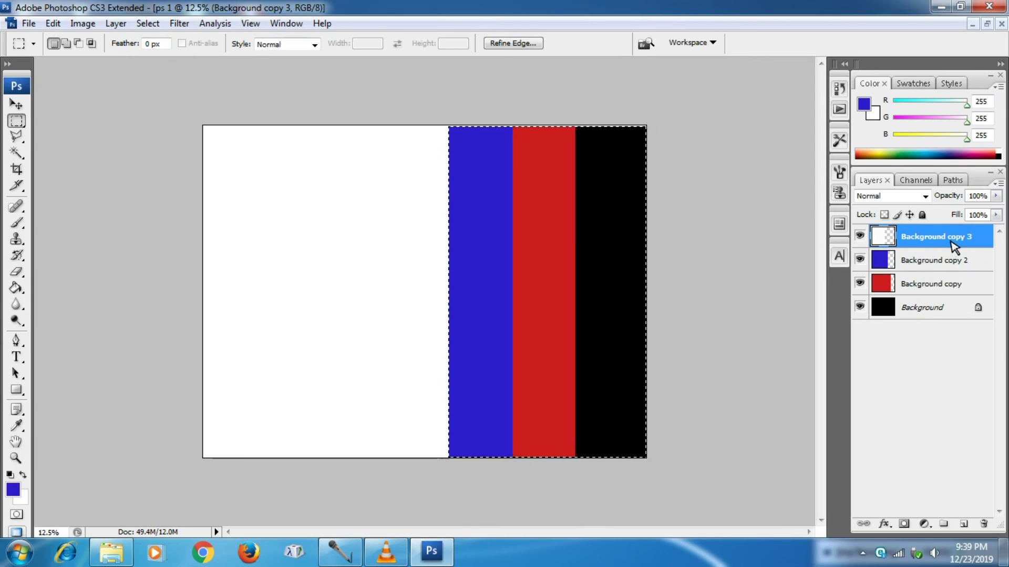
pyautogui.moveTo(953, 247); pyautogui.dragTo(955, 286)
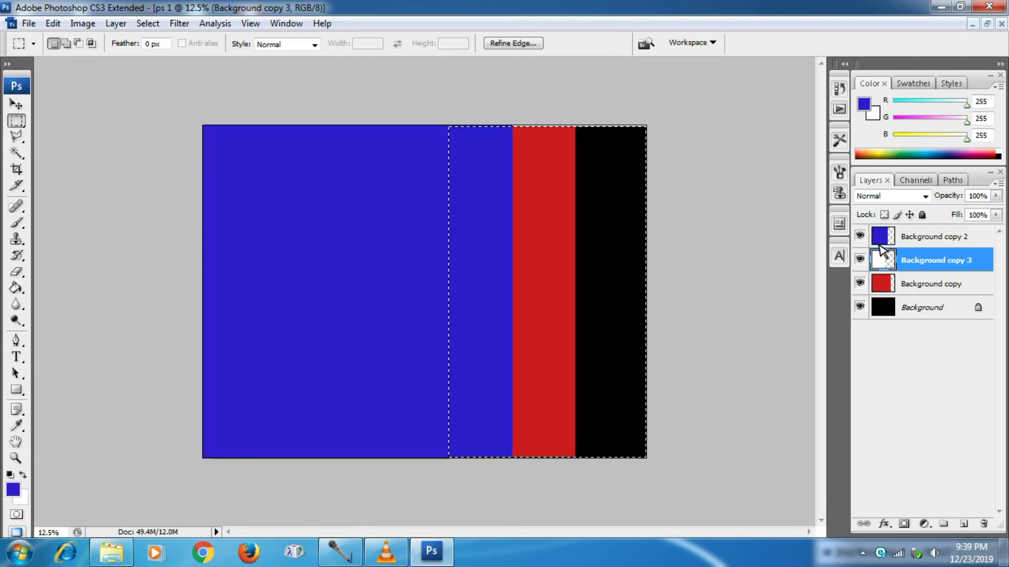
pyautogui.moveTo(946, 242); pyautogui.dragTo(957, 282)
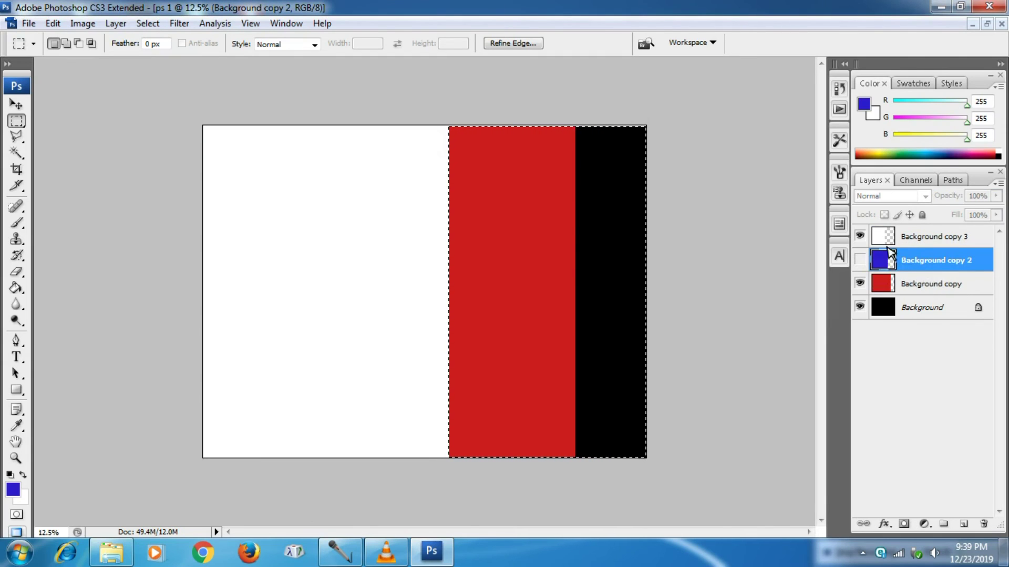